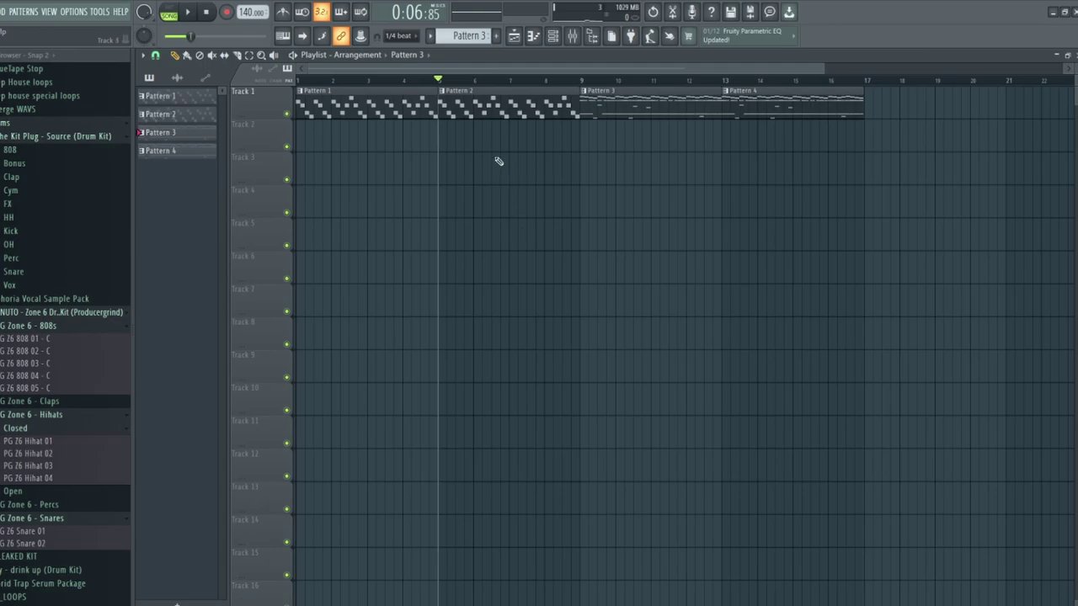
# Play the arrangement and inspect the Serum and Xpand!2 instruments from the channel rack
pyautogui.press('space')
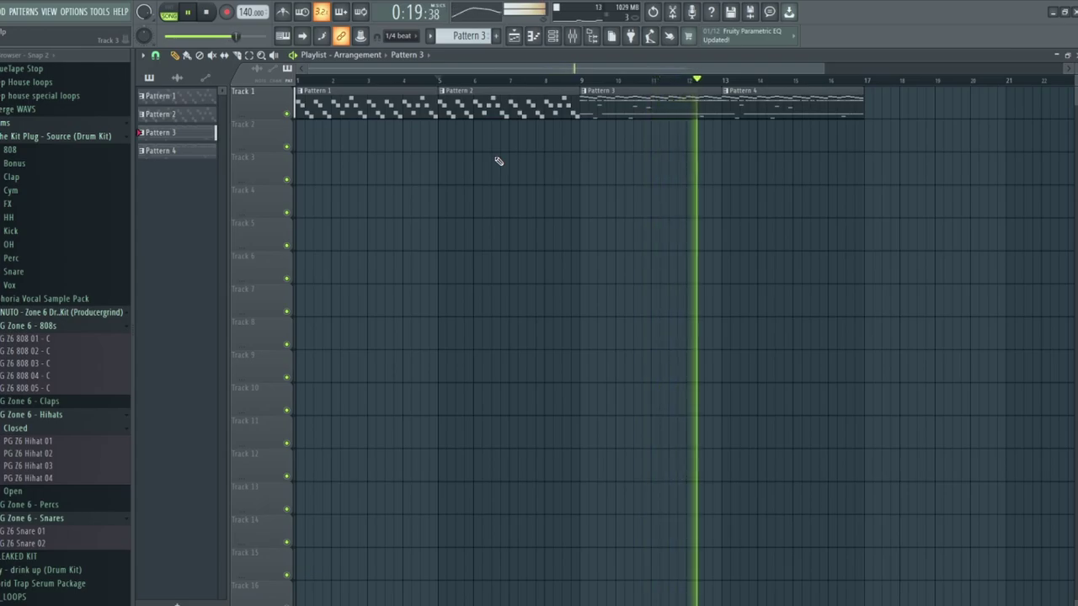
pyautogui.press('space')
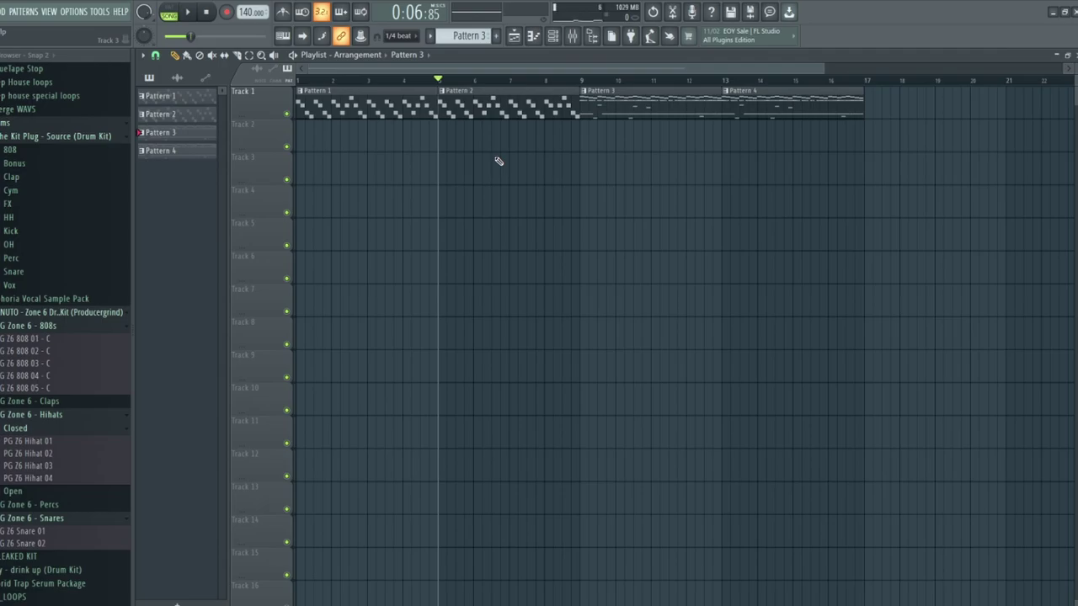
pyautogui.click(553, 36)
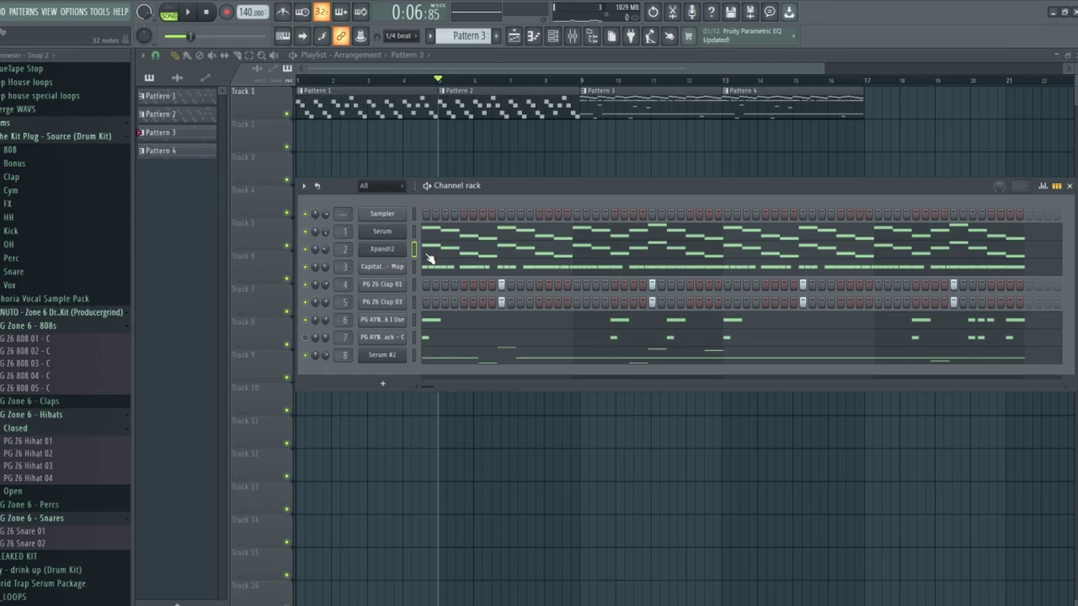
pyautogui.click(401, 232)
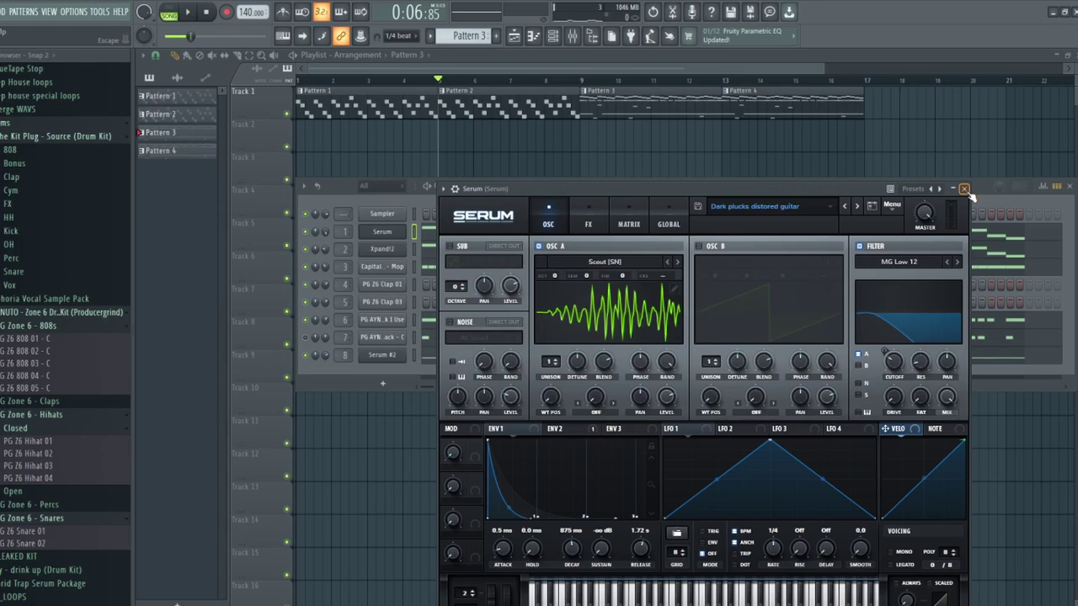
pyautogui.click(965, 189)
pyautogui.click(381, 249)
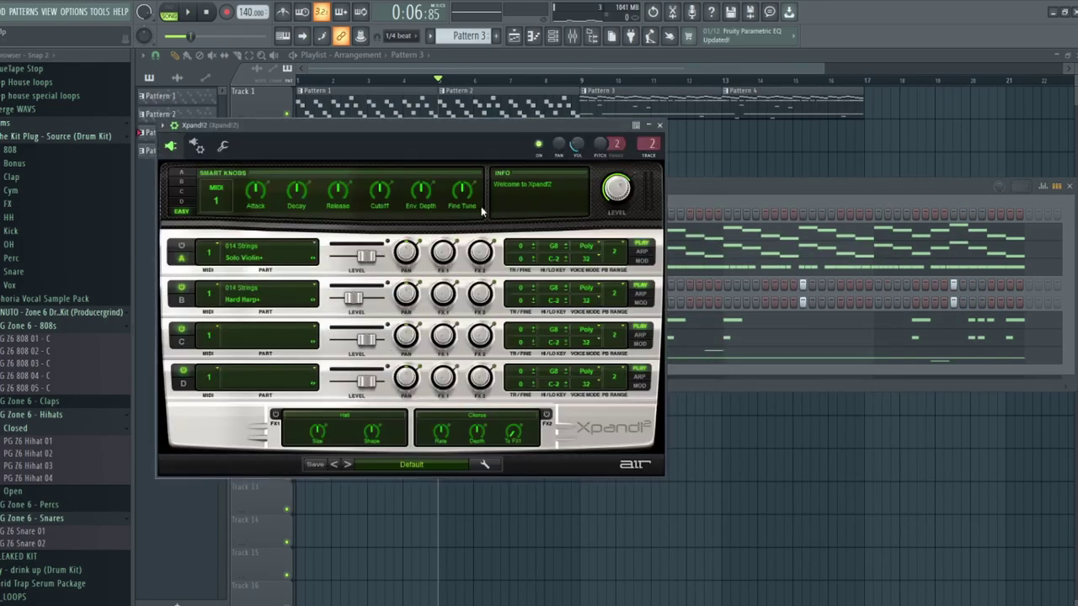
pyautogui.click(661, 126)
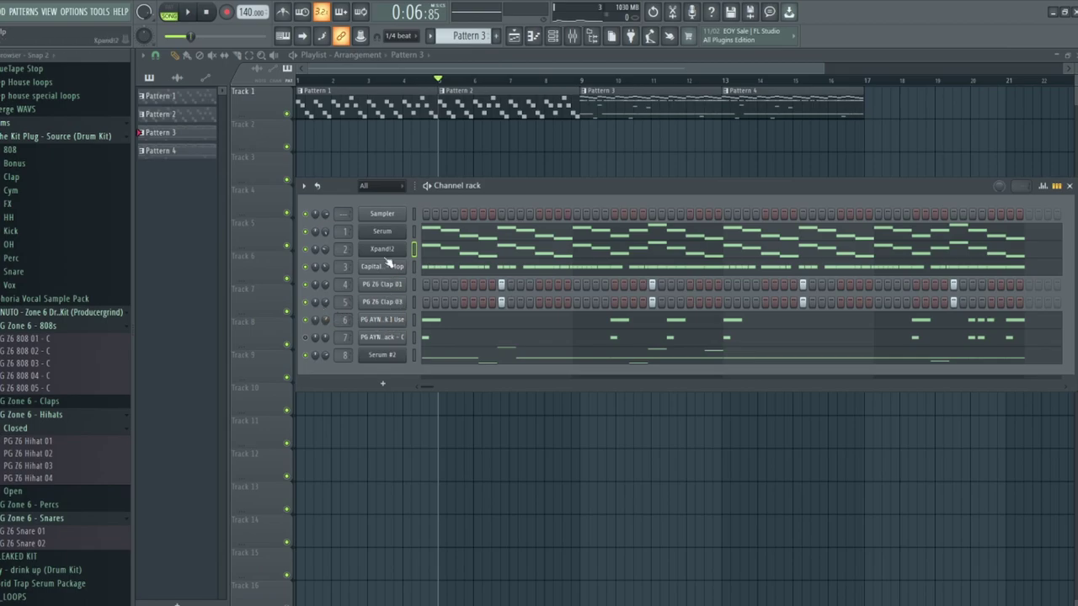
# Route the Serum #2 channel to mixer track 7 and review the PG All You Need 808 samples and the Serum #2 instrument
pyautogui.scroll(-1, 344, 355)
pyautogui.scroll(-1, 275, 355)
pyautogui.scroll(-10, 23, 376)
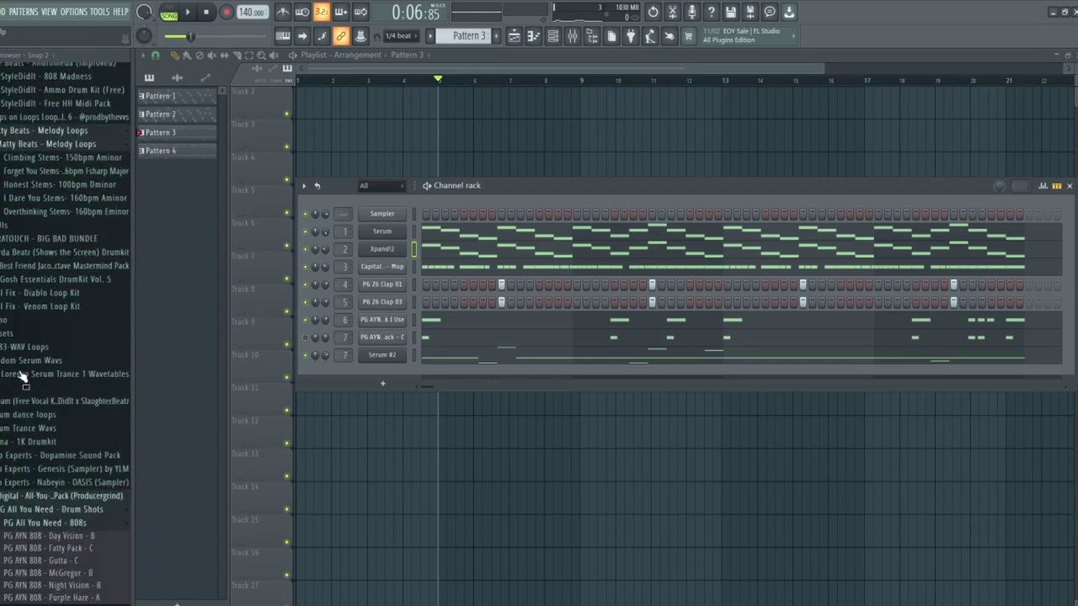
pyautogui.scroll(-12, 23, 377)
pyautogui.scroll(7, 29, 383)
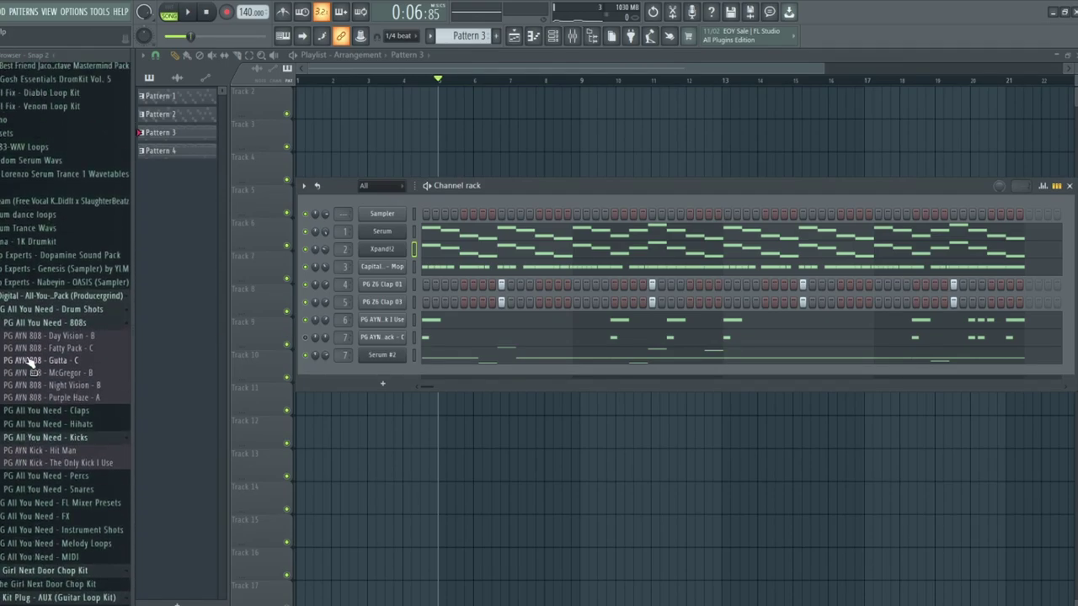
pyautogui.moveTo(26, 348); pyautogui.dragTo(380, 355)
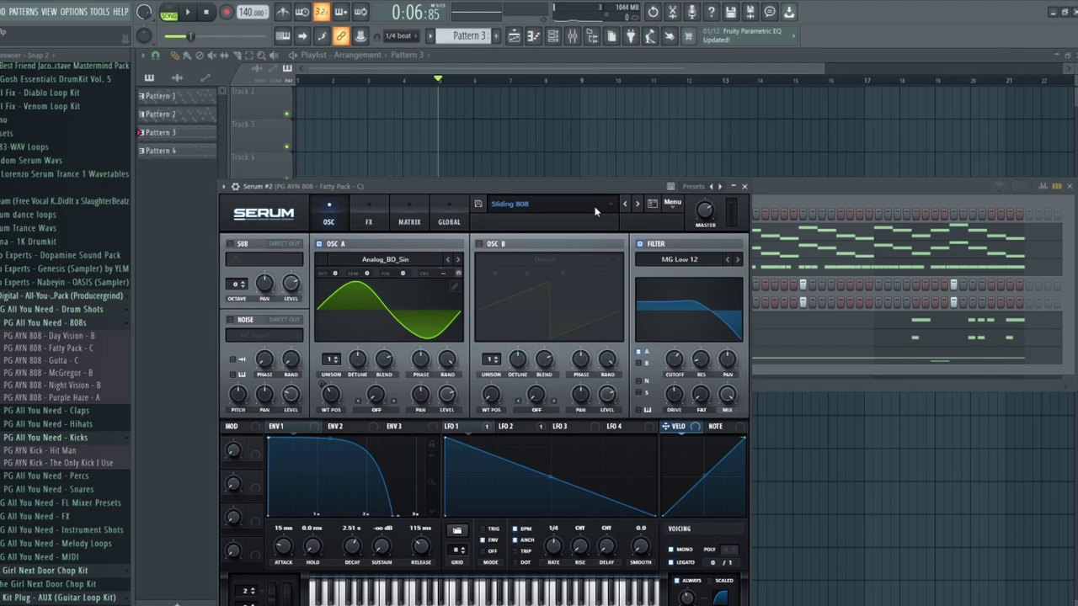
pyautogui.click(744, 187)
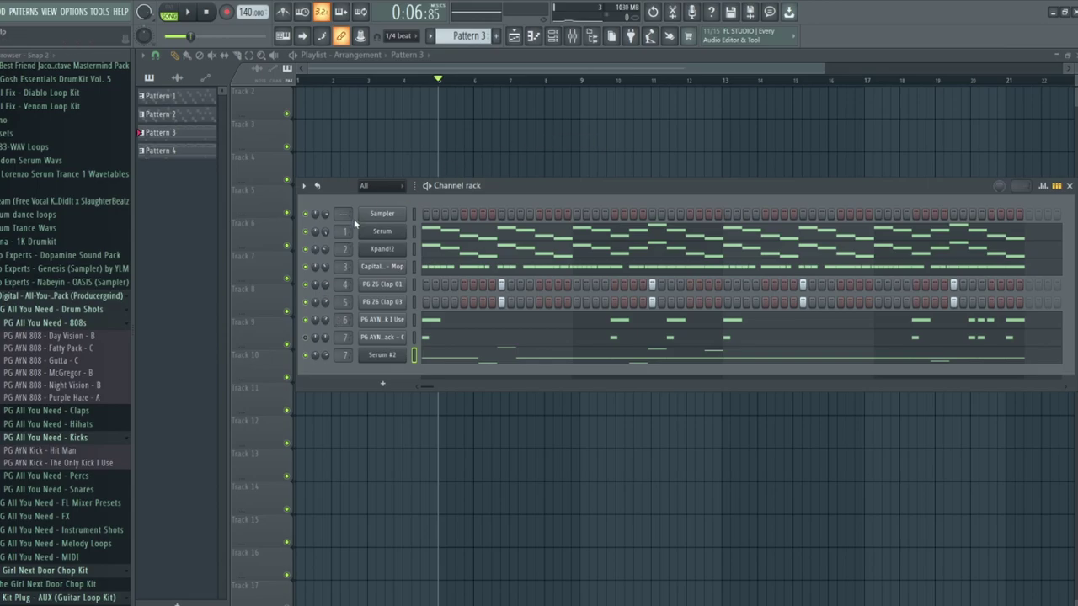
# Open SPAN Plus on the master mixer track, play the arrangement through it, and move its window clear of the playlist
pyautogui.click(571, 38)
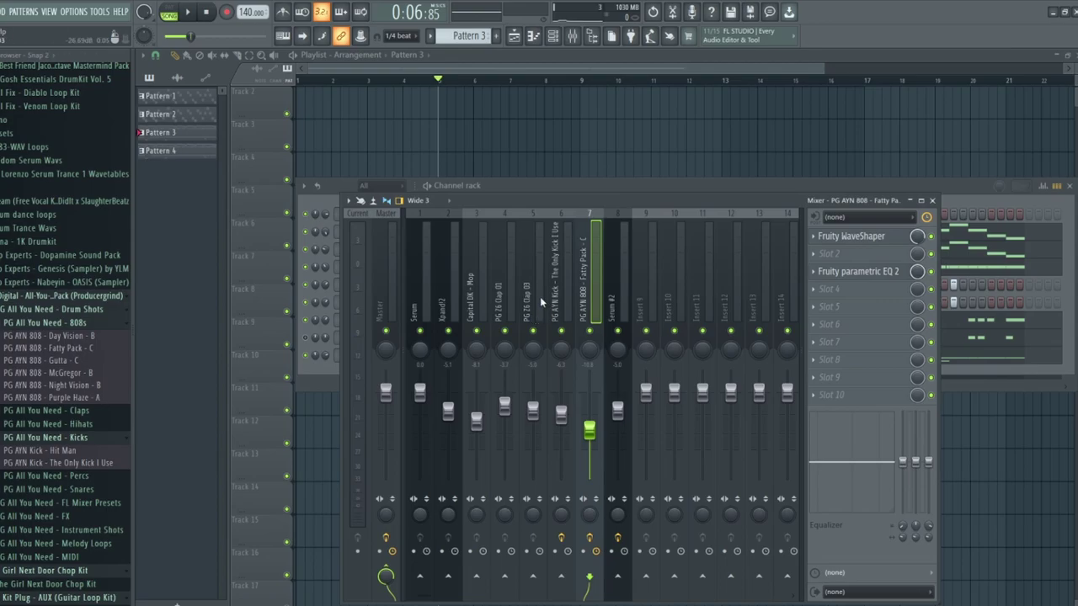
pyautogui.click(373, 268)
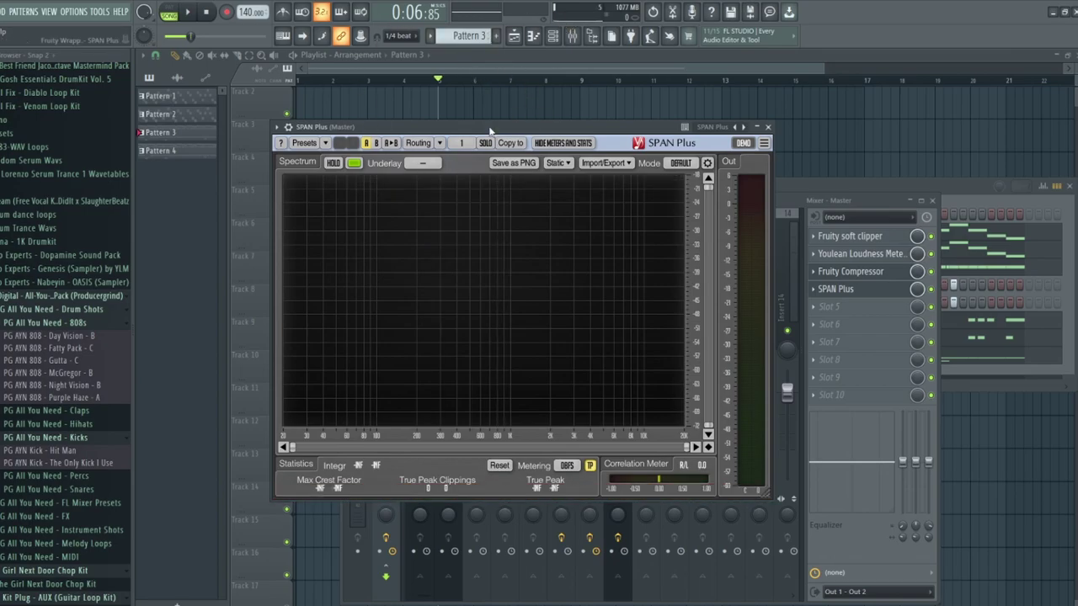
pyautogui.press('space')
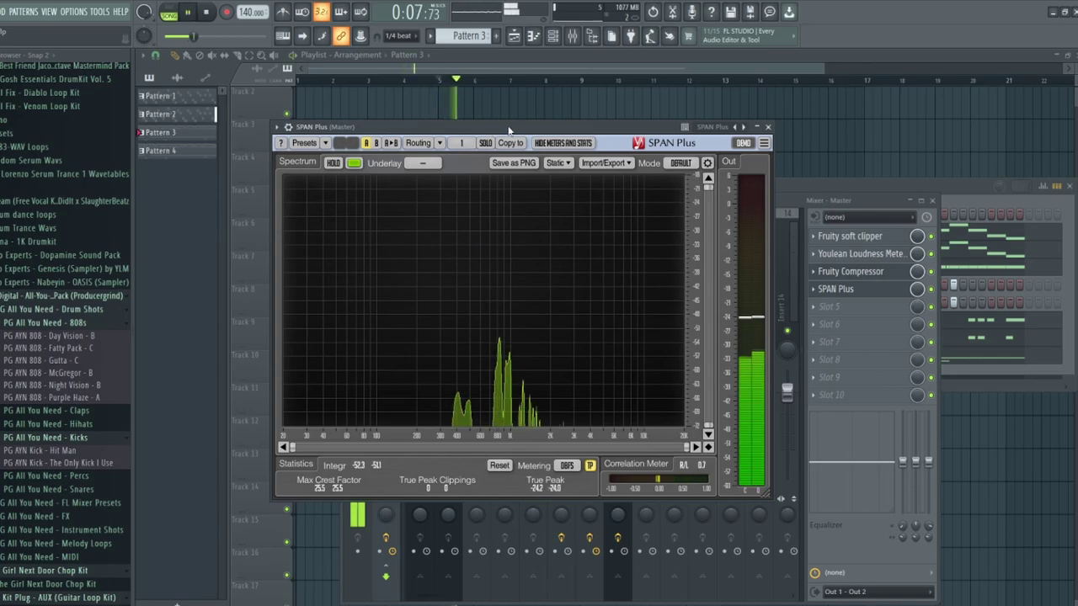
pyautogui.press('space')
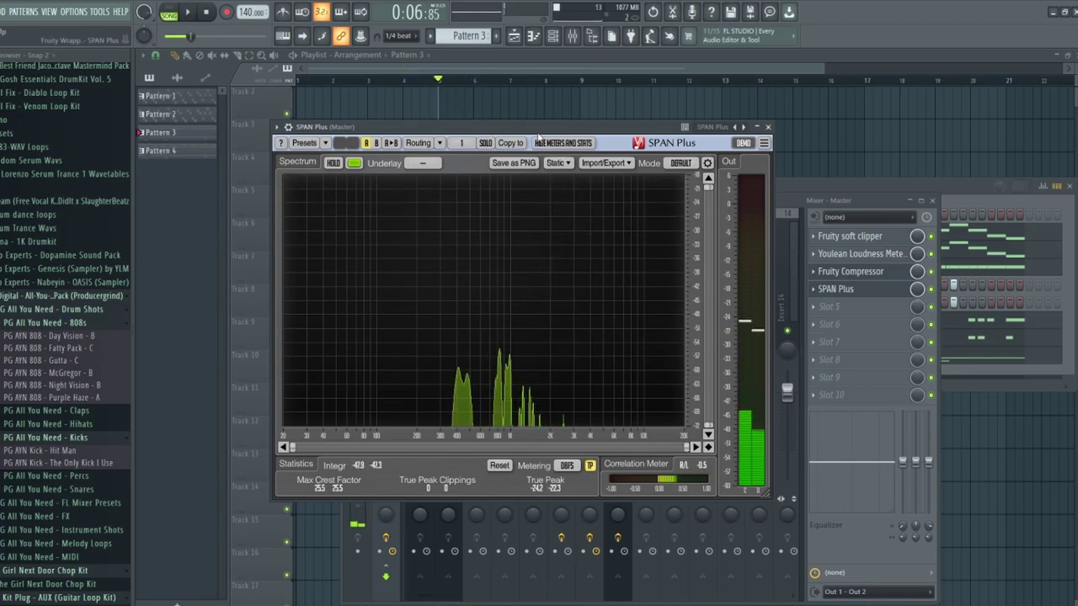
pyautogui.moveTo(522, 126); pyautogui.dragTo(522, 228)
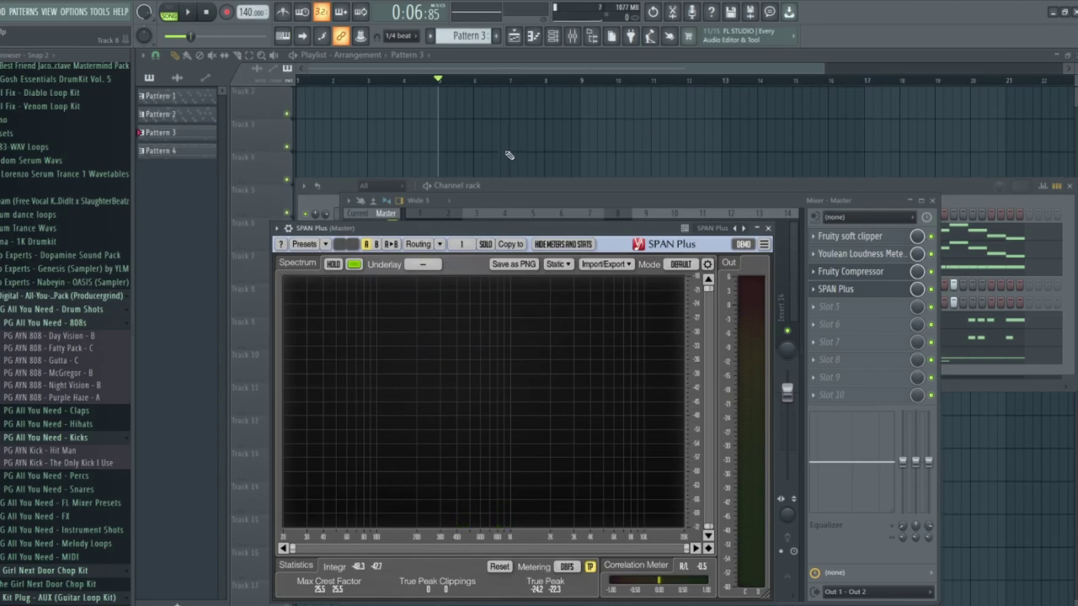
pyautogui.scroll(1, 507, 158)
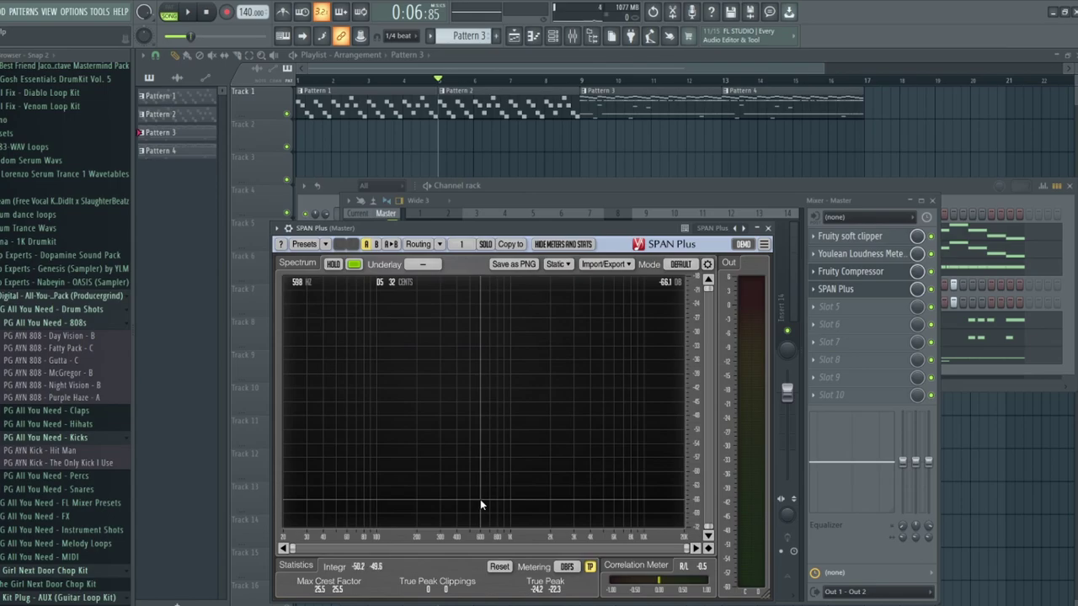
# Try Fruity parametric EQ 2 in the master's slot 5 to view the spectrum during playback, and remove it again
pyautogui.click(830, 313)
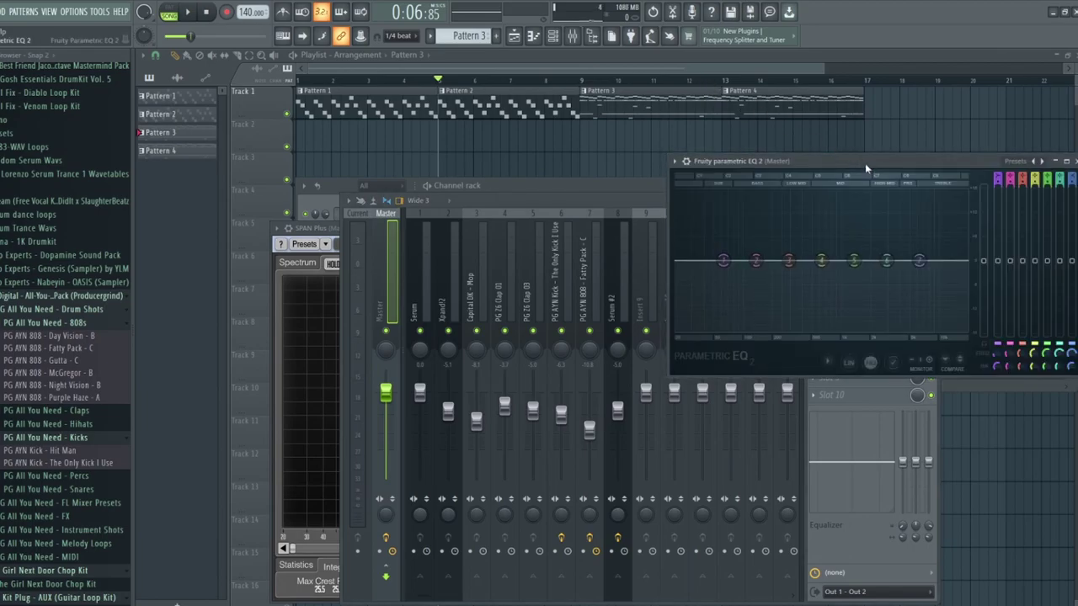
pyautogui.moveTo(865, 167); pyautogui.dragTo(487, 184)
pyautogui.press('space')
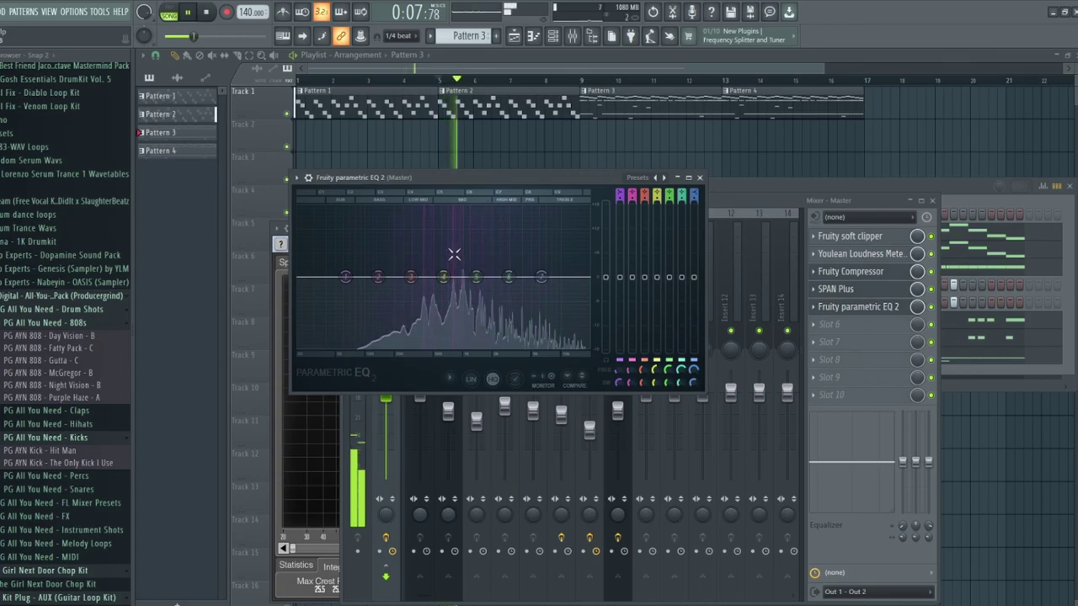
pyautogui.press('space')
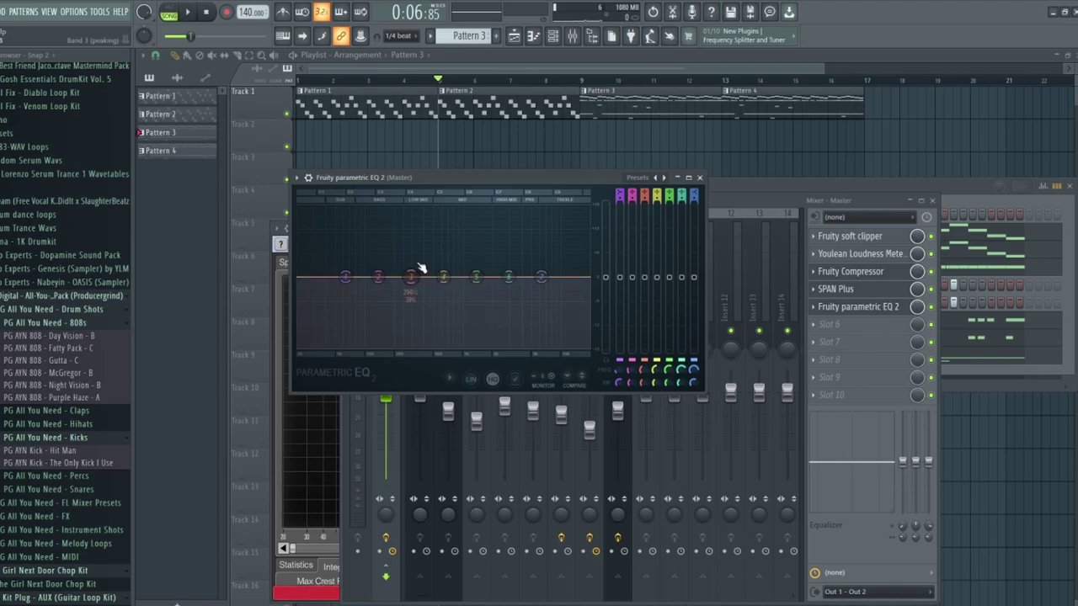
pyautogui.click(699, 178)
pyautogui.hotkey('ctrl', 'z')
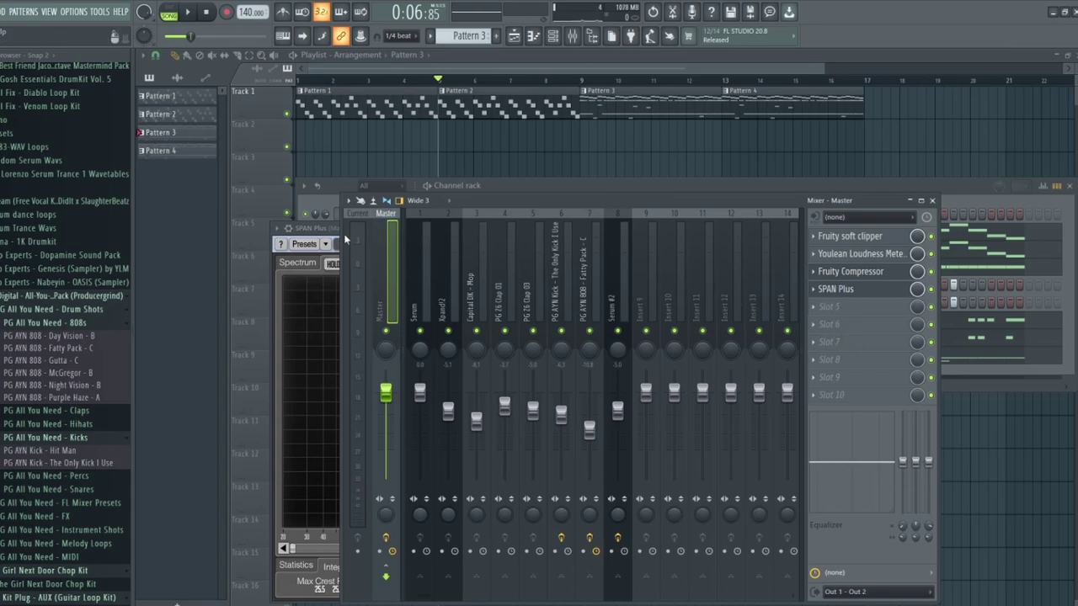
# Bring the master's SPAN Plus window back in front of the mixer and move it higher on the workspace
pyautogui.click(336, 229)
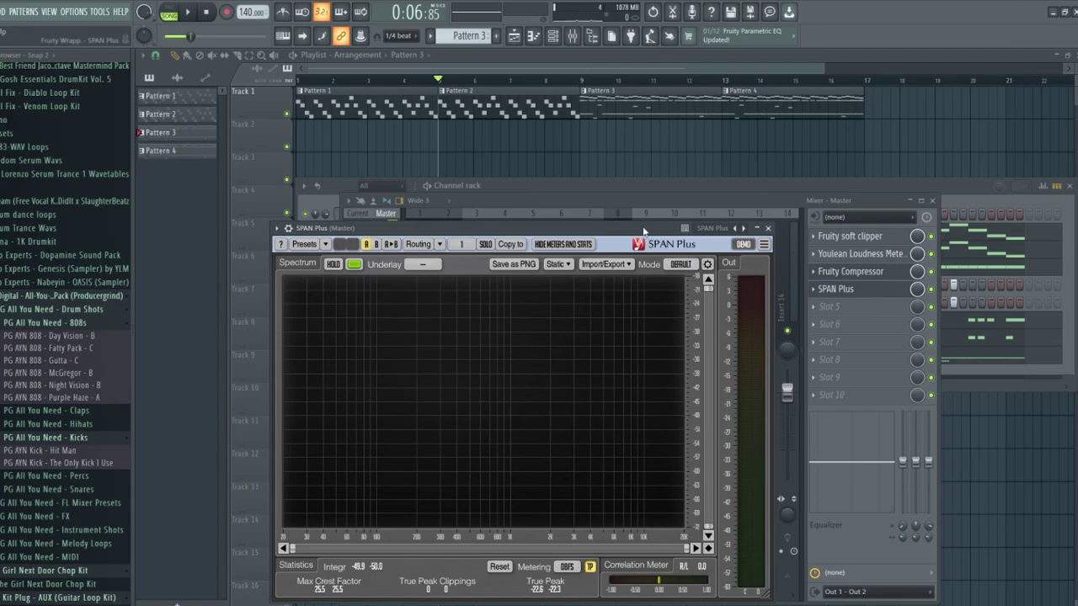
pyautogui.moveTo(644, 229); pyautogui.dragTo(702, 132)
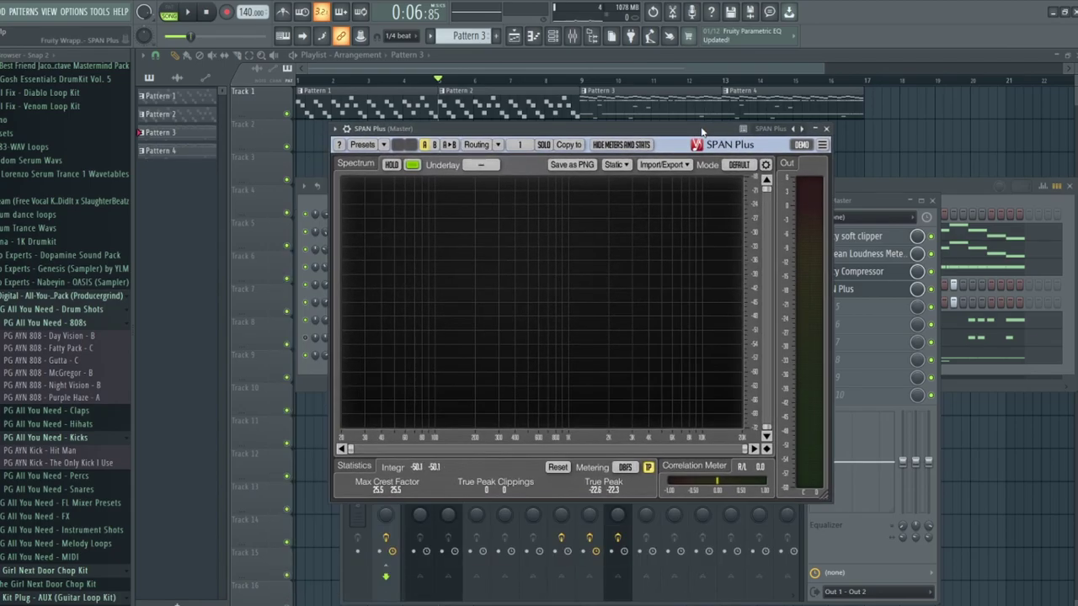
pyautogui.click(893, 208)
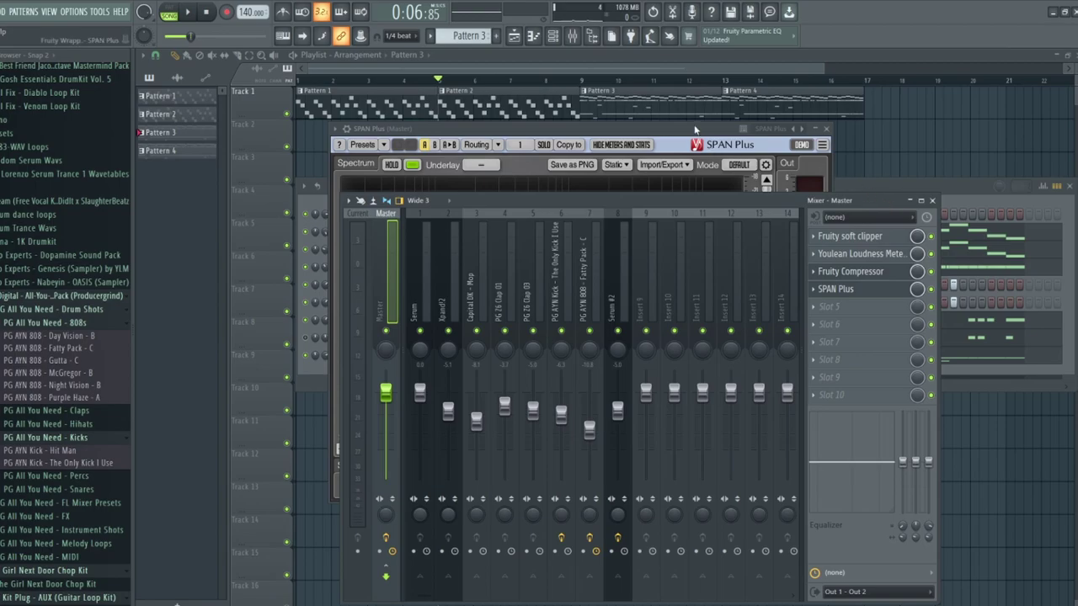
pyautogui.moveTo(698, 132); pyautogui.dragTo(715, 137)
pyautogui.click(878, 206)
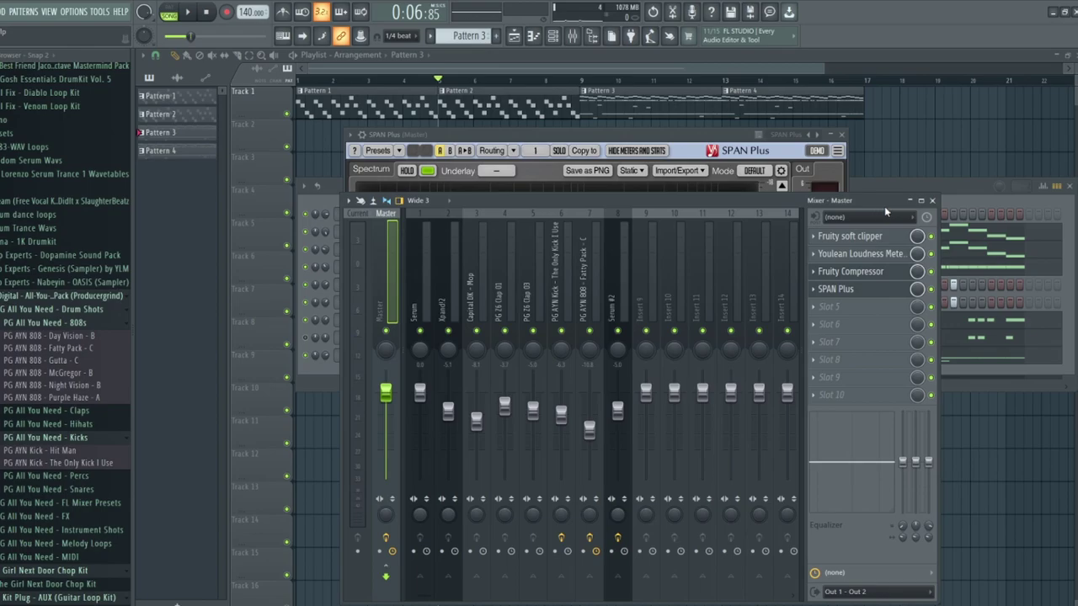
pyautogui.click(735, 152)
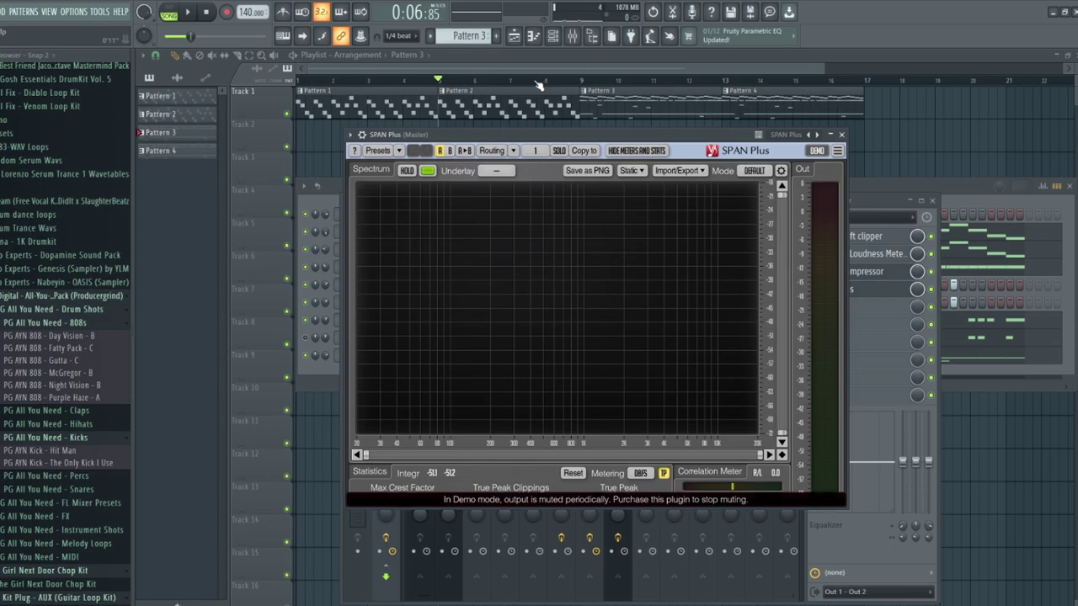
# Play the arrangement from bar 8 with the master's SPAN Plus open and hold its spectrum display
pyautogui.click(544, 81)
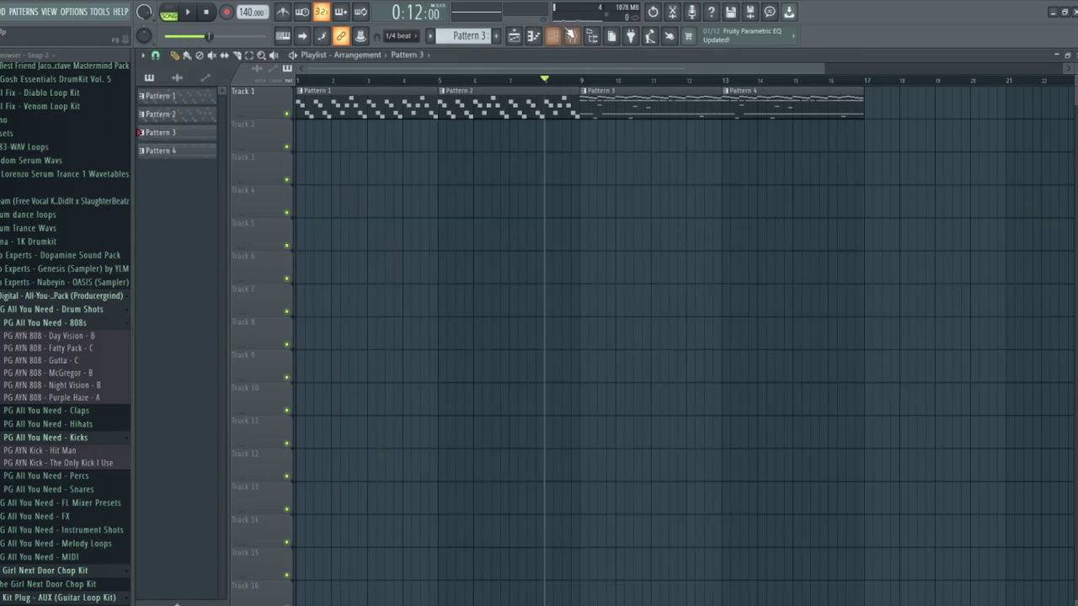
pyautogui.click(572, 35)
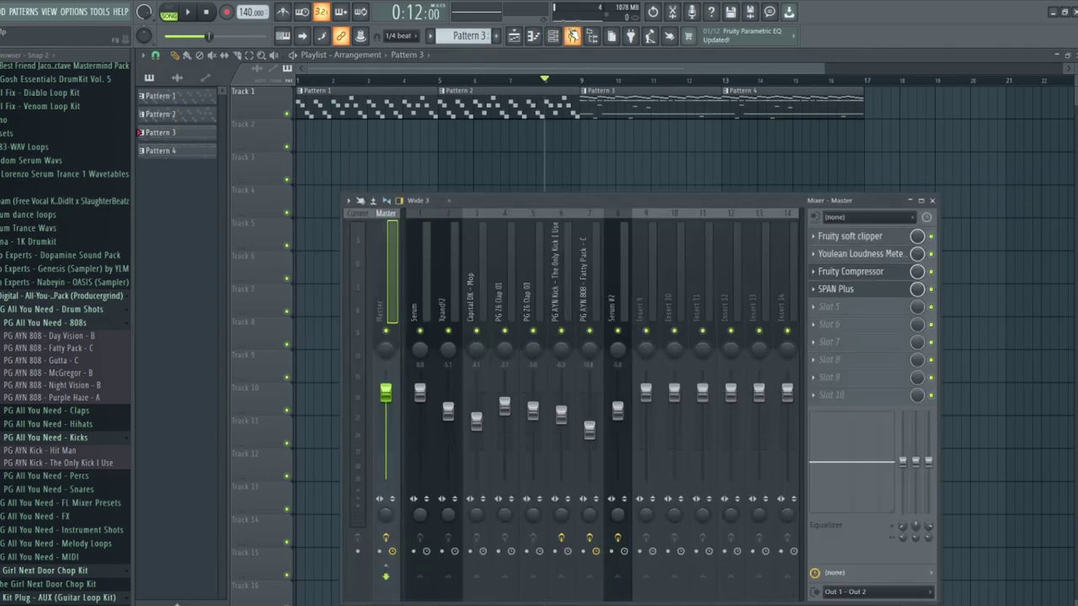
pyautogui.click(862, 290)
pyautogui.press('space')
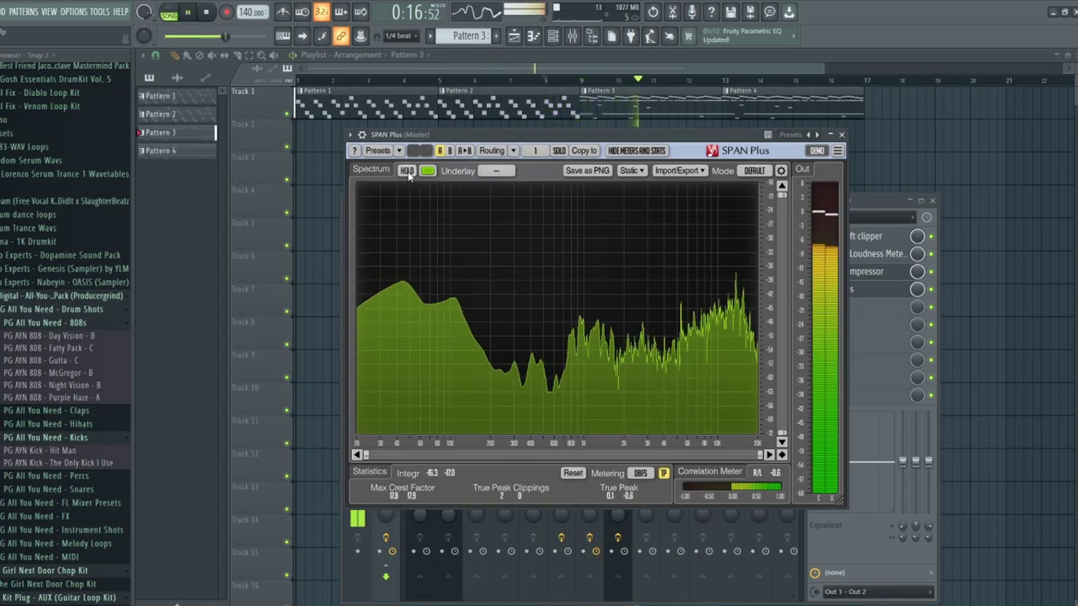
pyautogui.press('space')
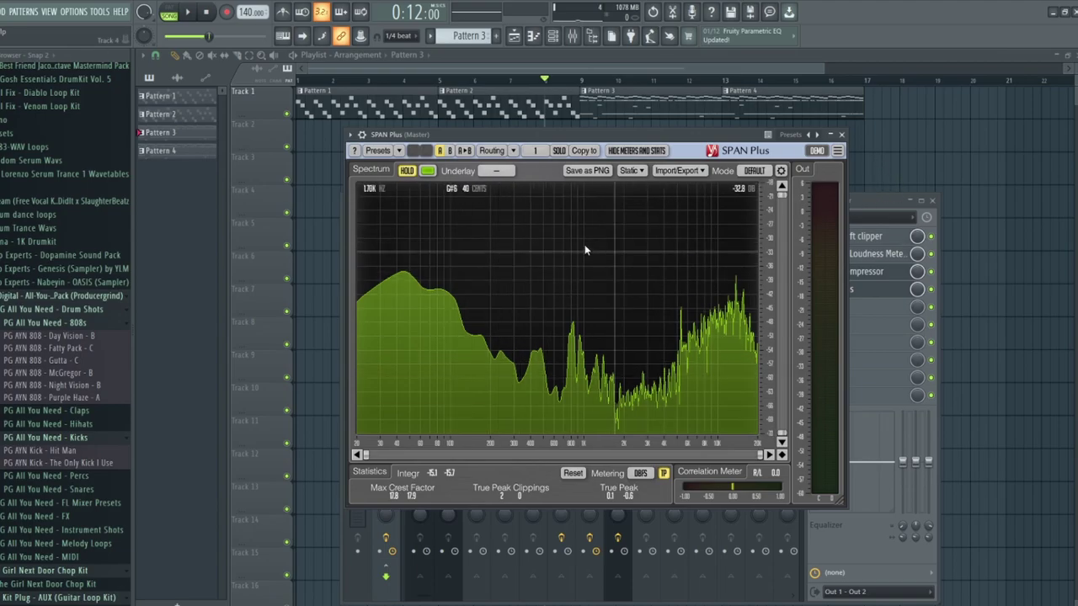
# Add Fruity parametric EQ 2 to the master's slot 5 and arrange its window beside the held SPAN Plus spectrum
pyautogui.click(862, 197)
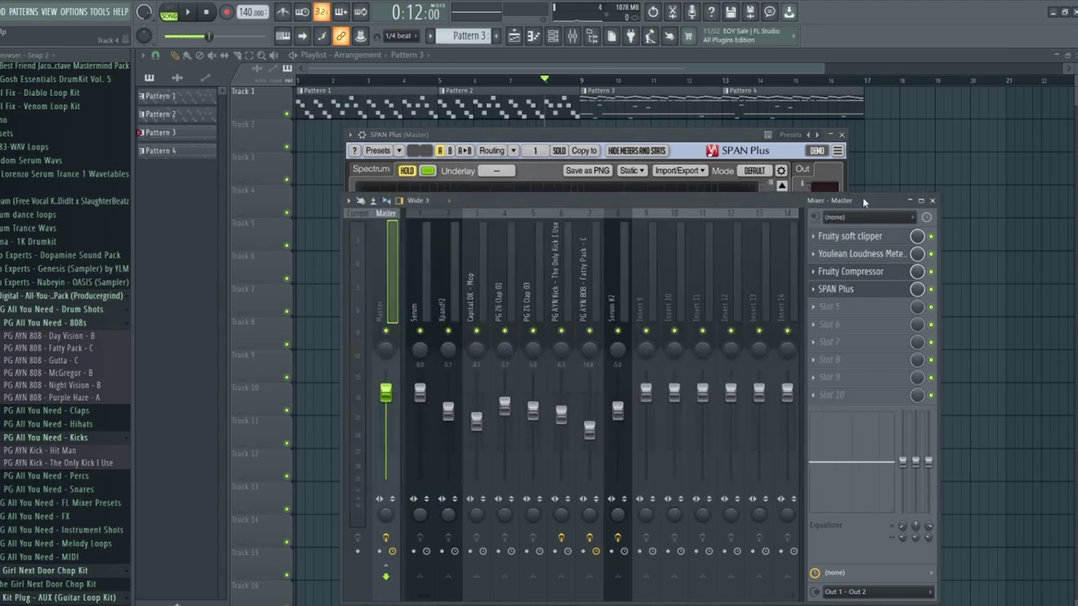
pyautogui.click(710, 137)
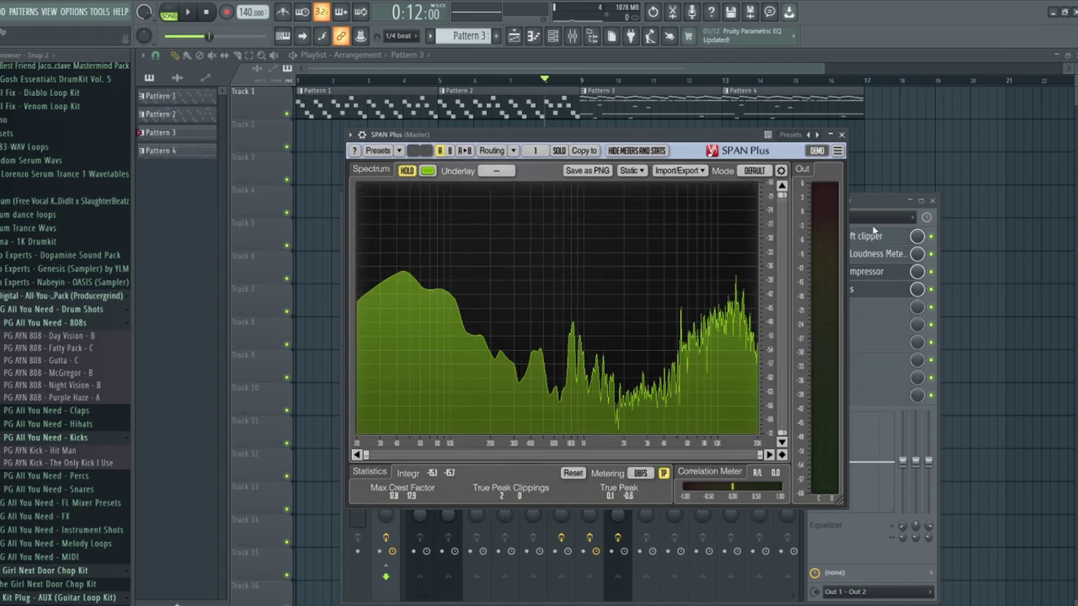
pyautogui.moveTo(726, 138); pyautogui.dragTo(601, 138)
pyautogui.click(830, 310)
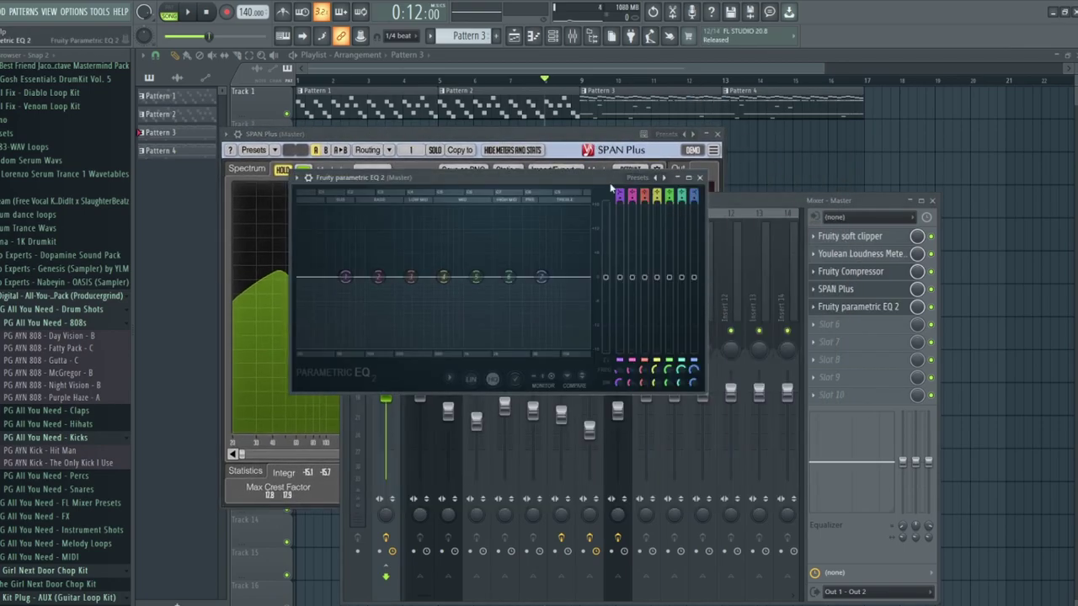
pyautogui.moveTo(692, 166); pyautogui.dragTo(937, 139)
pyautogui.moveTo(561, 133); pyautogui.dragTo(525, 135)
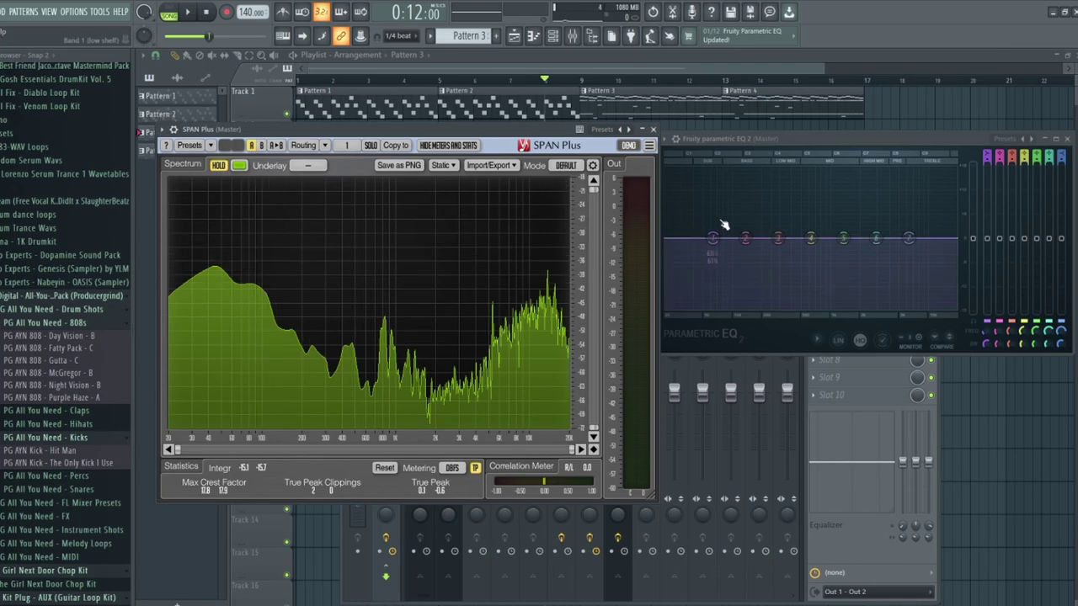
# Try boosting the equalizer's low-shelf band 1 and shifting peaking band 2 to a lower frequency
pyautogui.moveTo(713, 241); pyautogui.dragTo(703, 222)
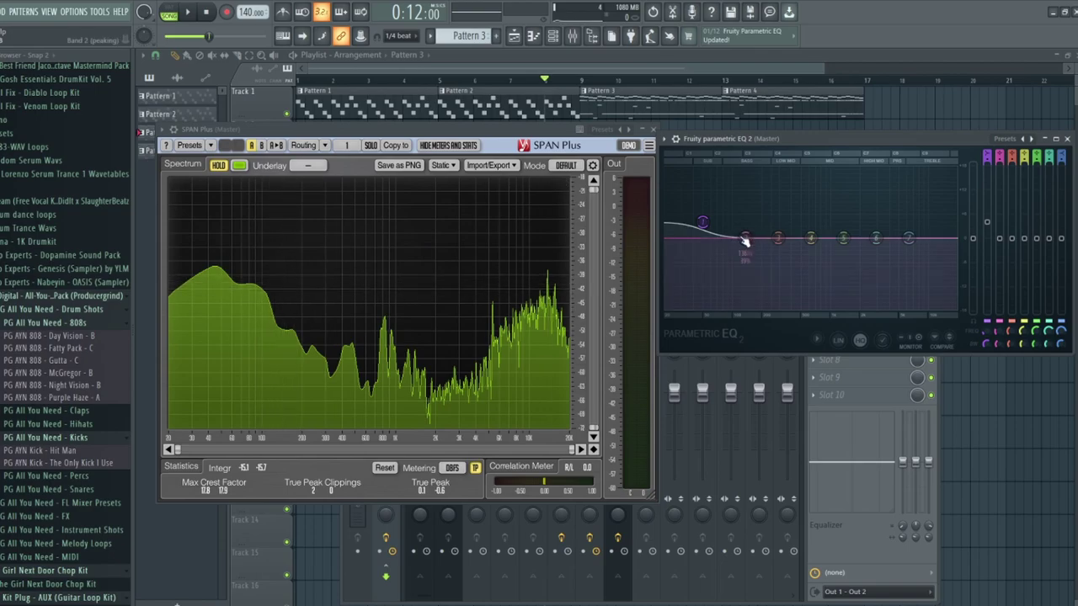
pyautogui.moveTo(744, 242); pyautogui.dragTo(713, 240)
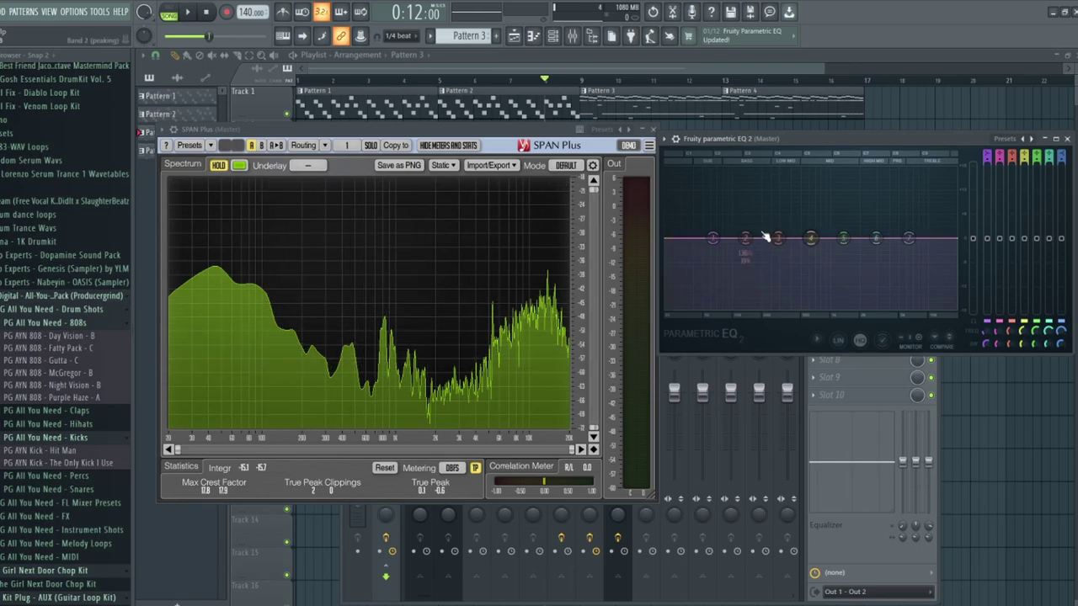
# Try a slight cut with peaking band 3 on the master's equalizer
pyautogui.moveTo(778, 239); pyautogui.dragTo(782, 244)
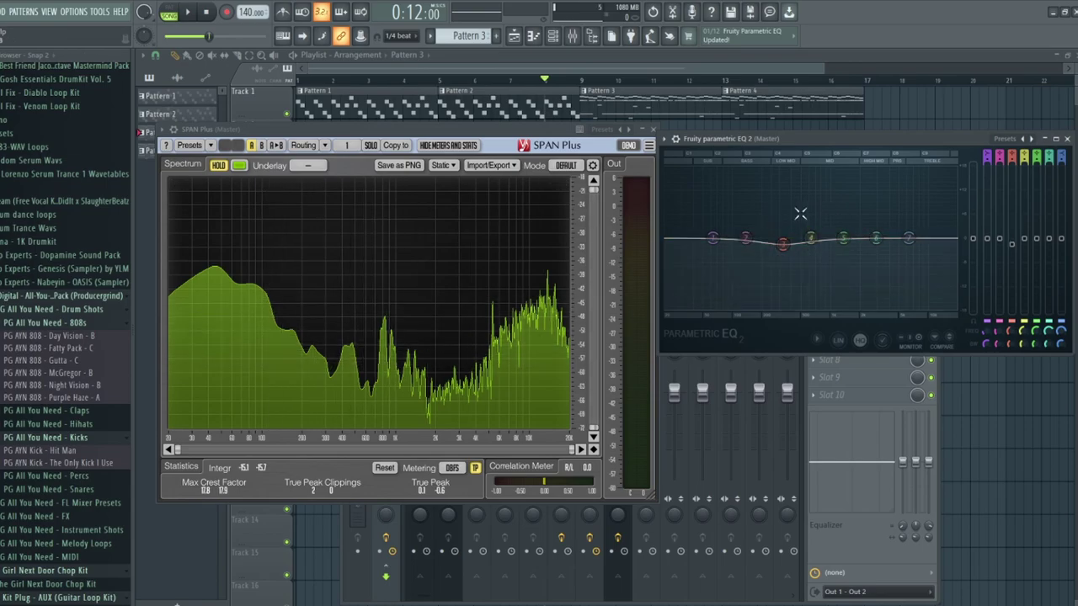
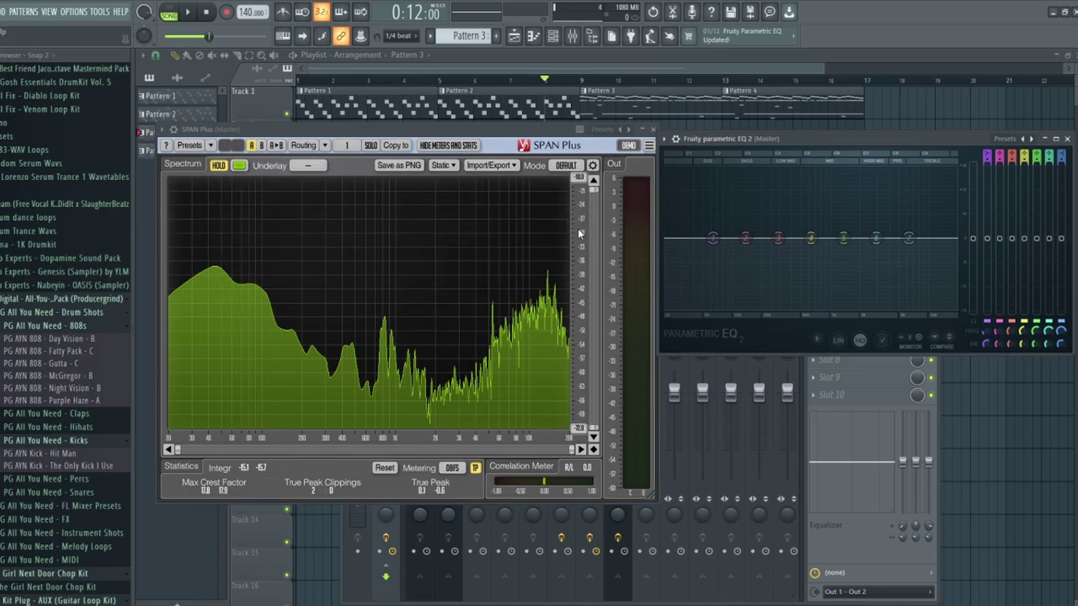
# Narrow and shift SPAN Plus's displayed level range to inspect the held spectrum, and restore the full range
pyautogui.moveTo(596, 190); pyautogui.dragTo(593, 300)
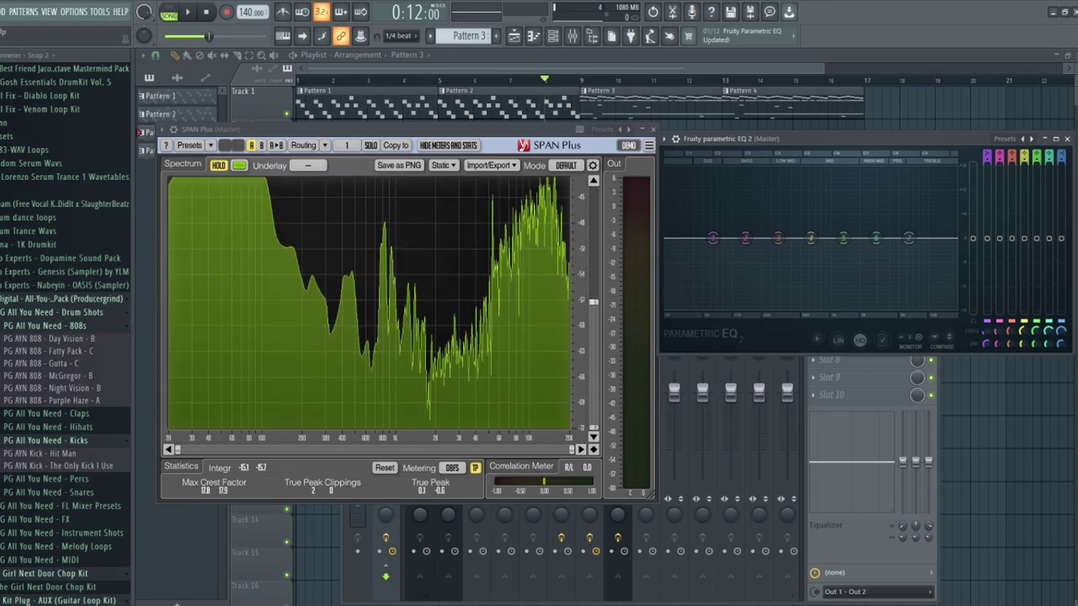
pyautogui.click(593, 181)
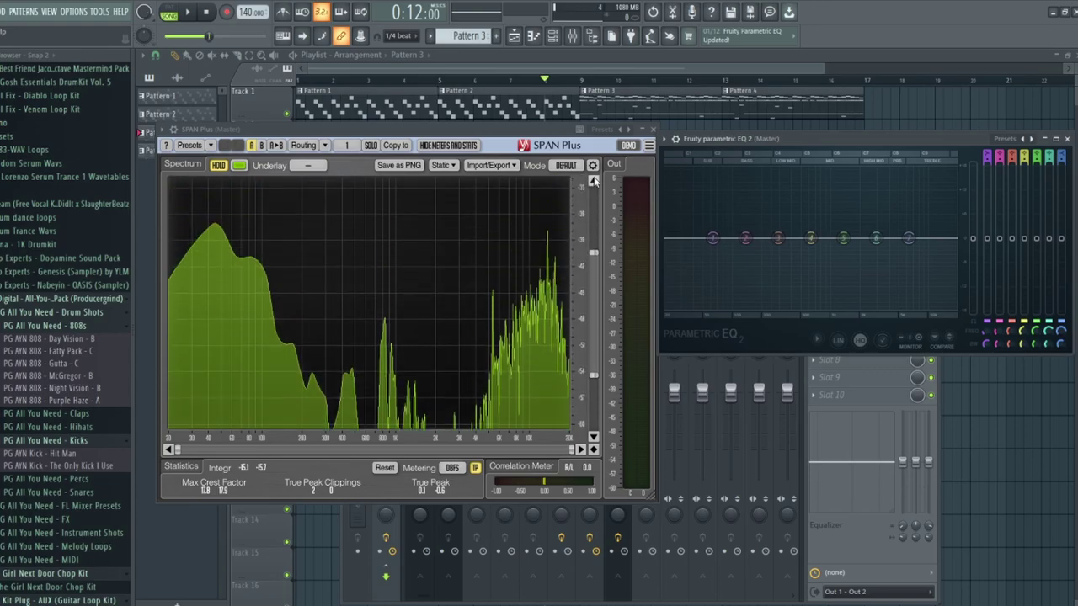
pyautogui.click(593, 181)
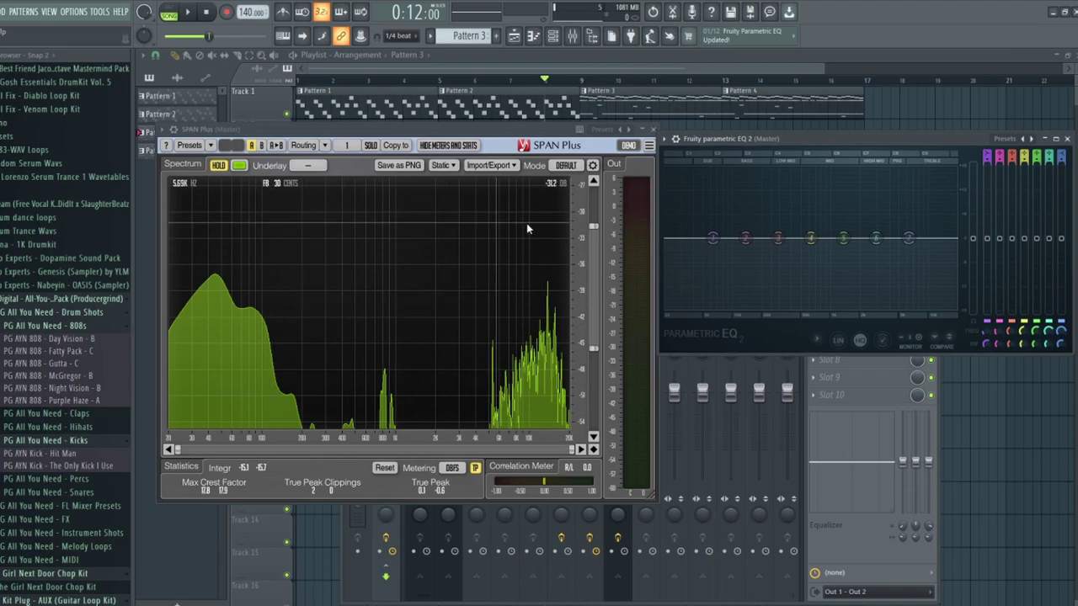
pyautogui.moveTo(595, 237); pyautogui.dragTo(595, 350)
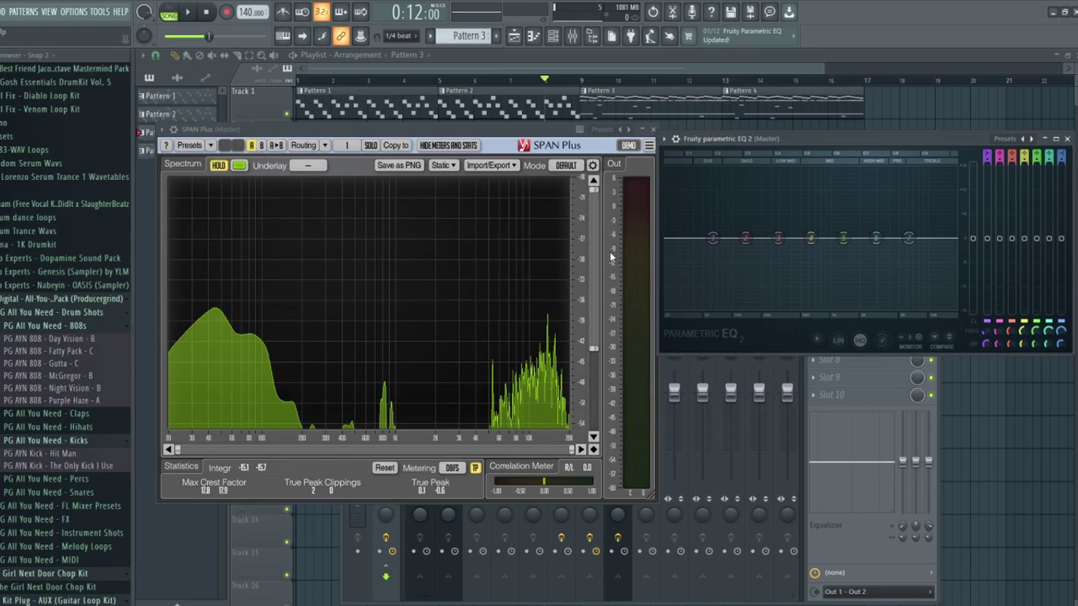
pyautogui.moveTo(589, 352); pyautogui.dragTo(593, 427)
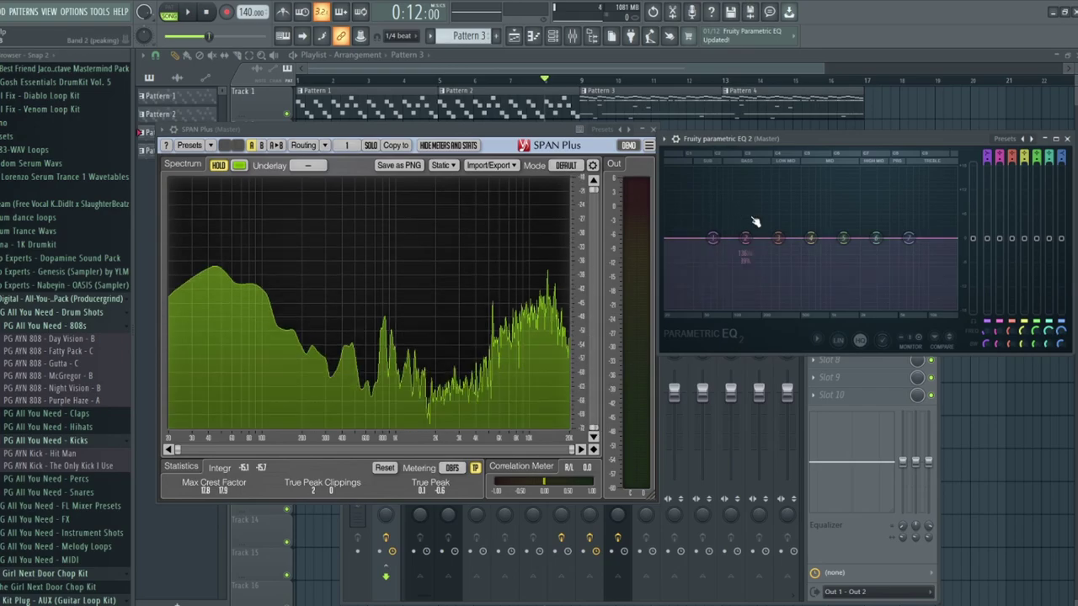
# Bring the mixer forward, shift it aside, and compare the built-in equalizer curves of PG Z6 Clap 01 and Capital DK - Mop
pyautogui.click(830, 523)
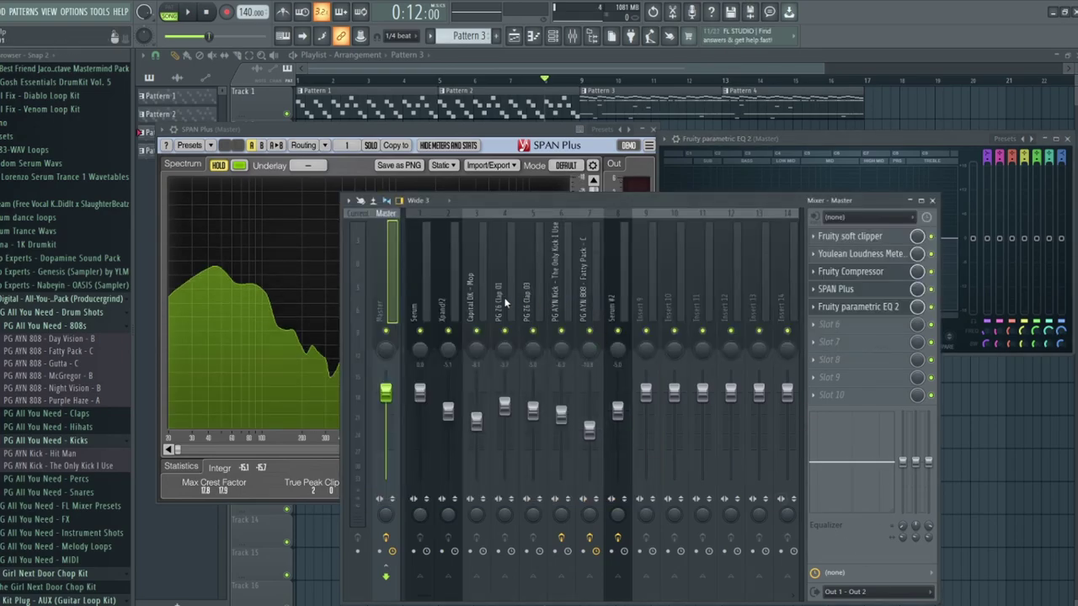
pyautogui.moveTo(531, 199); pyautogui.dragTo(308, 207)
pyautogui.click(277, 278)
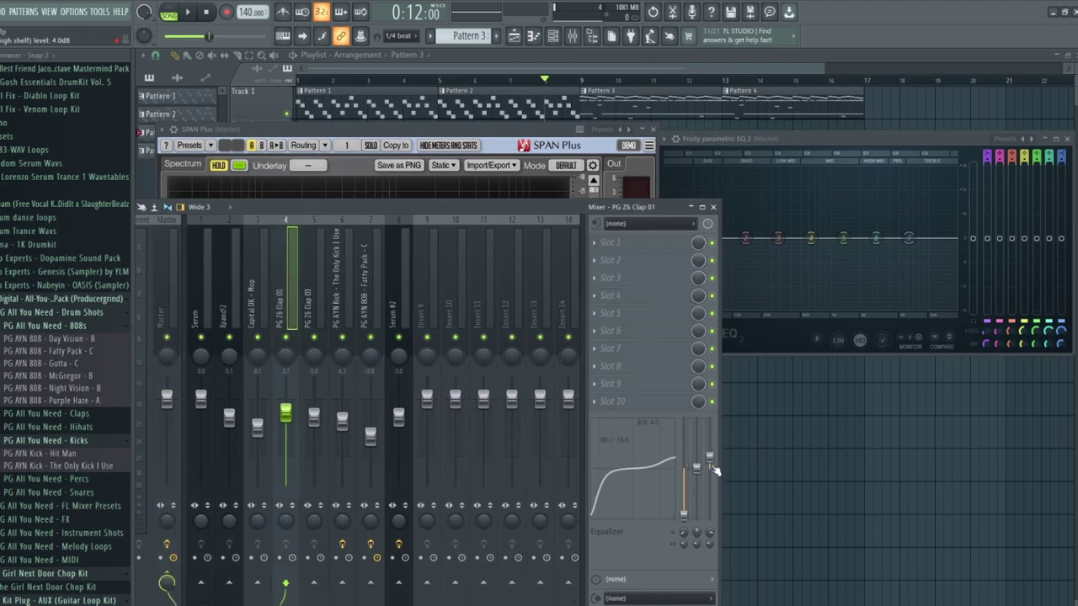
pyautogui.click(258, 278)
pyautogui.click(286, 278)
pyautogui.click(257, 278)
# Try boosting the Capital DK - Mop track's built-in high shelf to 18 dB
pyautogui.moveTo(709, 439); pyautogui.dragTo(710, 416)
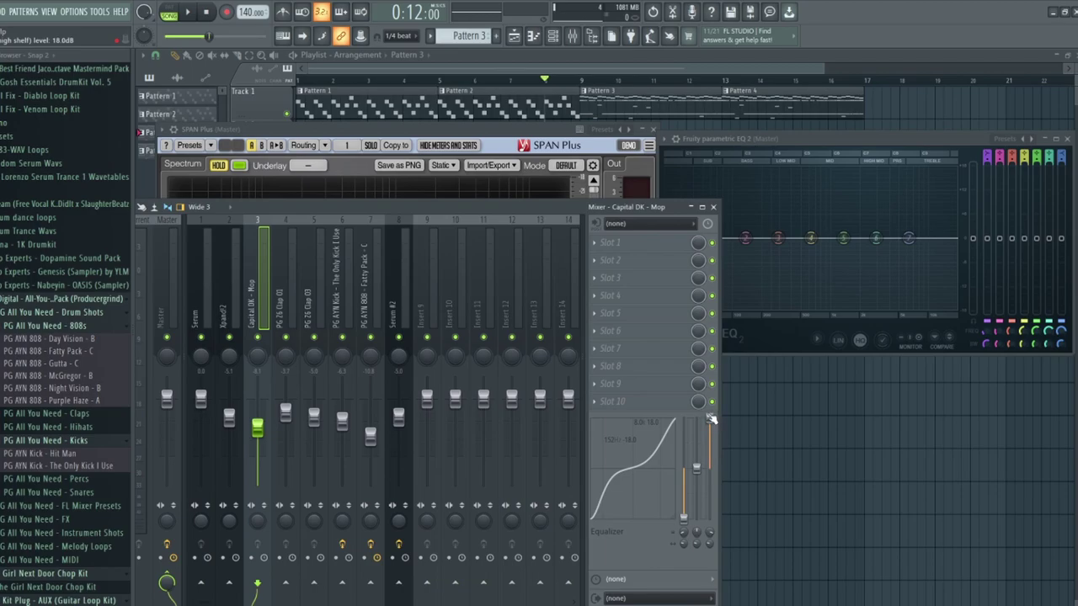
pyautogui.scroll(-5, 711, 419)
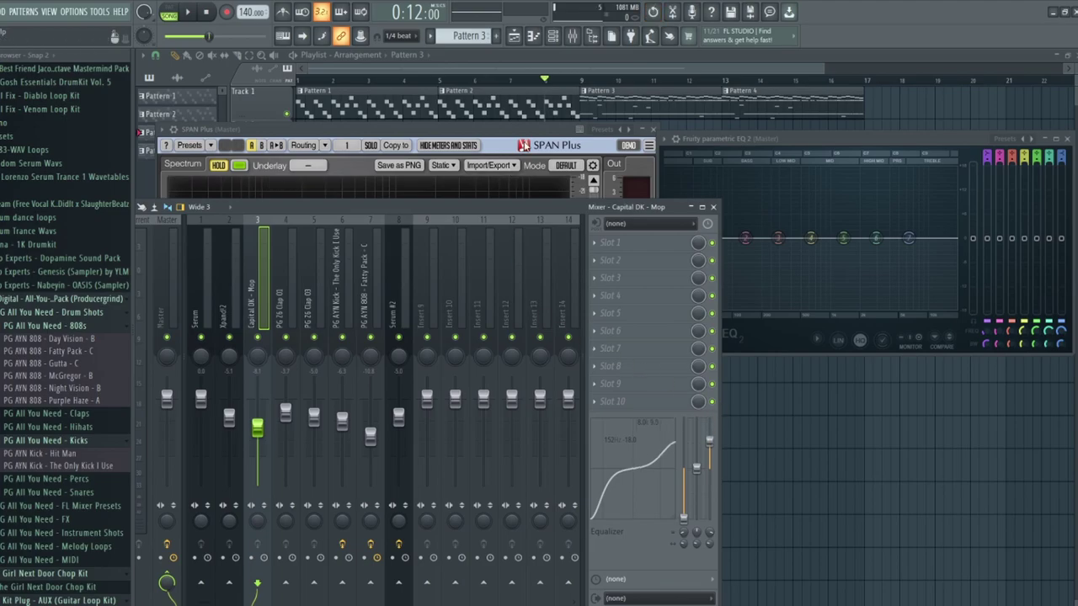
# Bring the master's SPAN Plus forward over the mixer and narrow its level range to examine the midrange dip
pyautogui.click(523, 146)
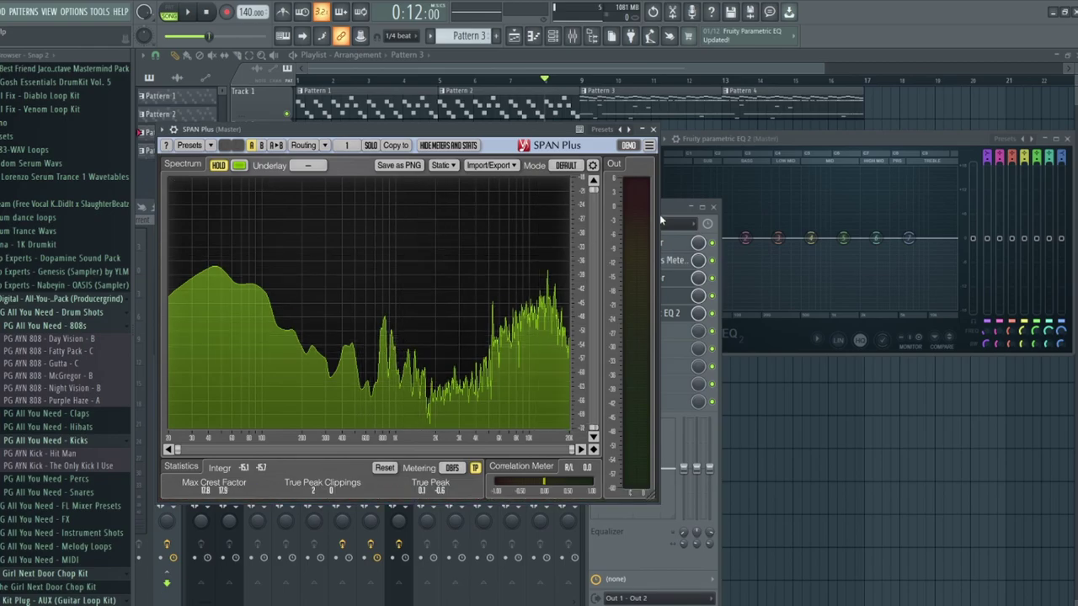
pyautogui.press('F9')
pyautogui.moveTo(503, 125); pyautogui.dragTo(688, 160)
pyautogui.scroll(-5, 769, 421)
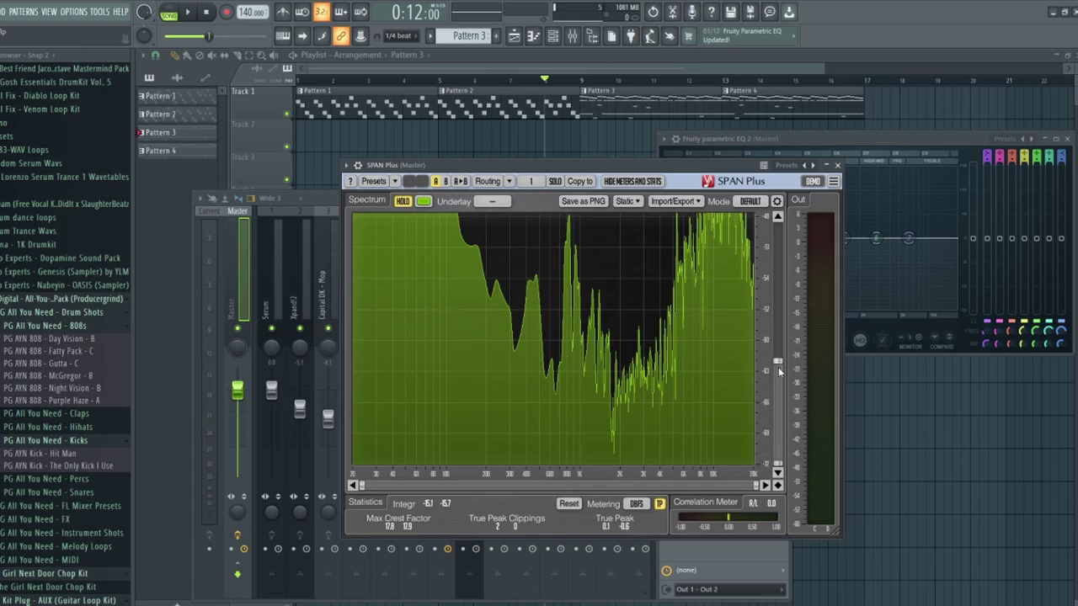
pyautogui.moveTo(779, 362); pyautogui.dragTo(780, 325)
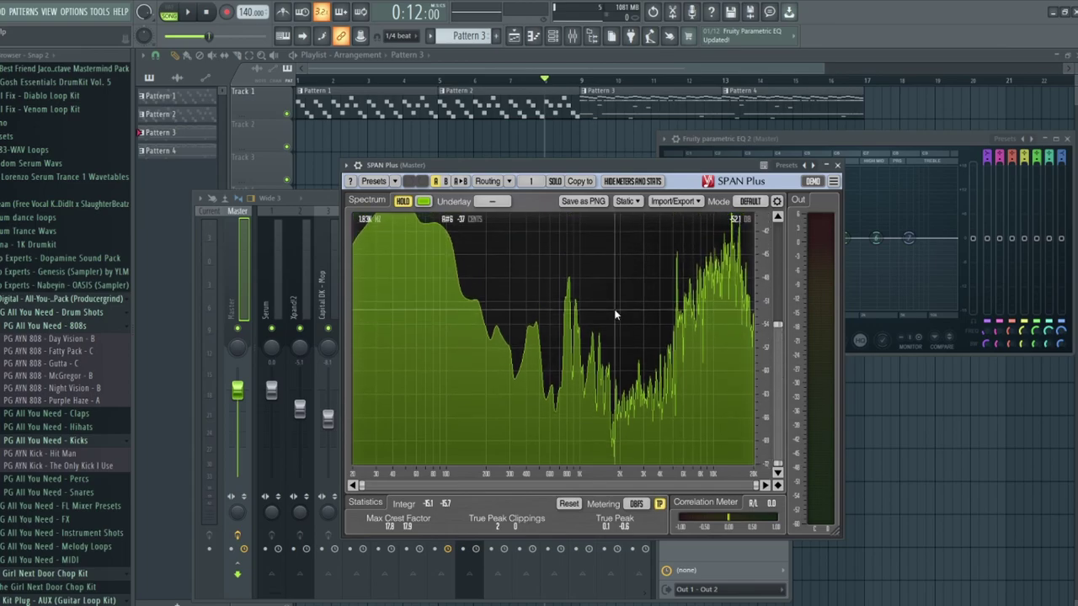
# Add Fruity parametric EQ 2 to slot 1 of the Serum mixer track
pyautogui.click(867, 136)
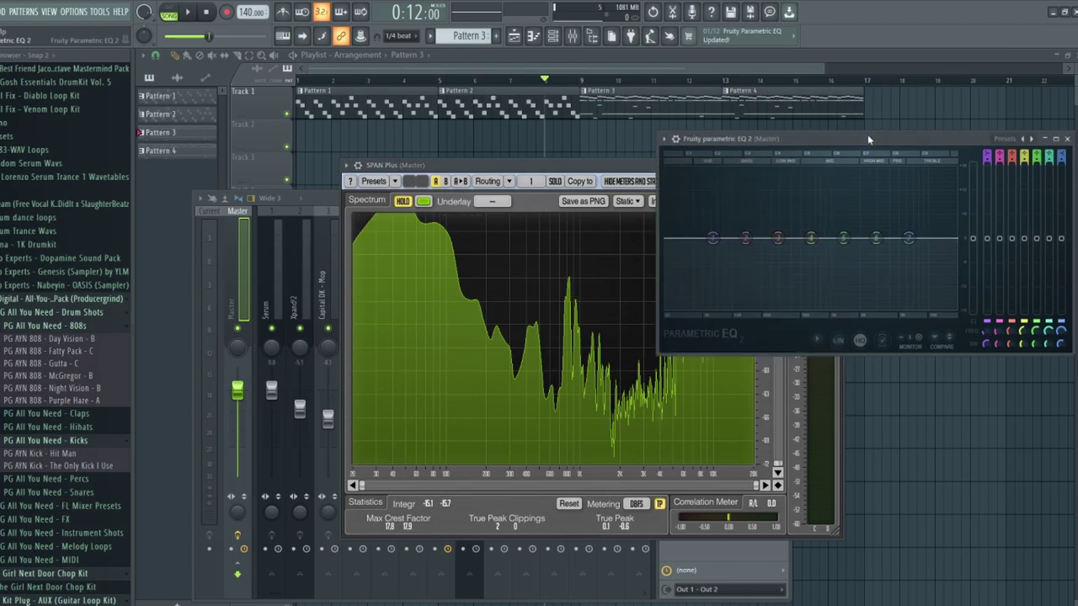
pyautogui.click(312, 194)
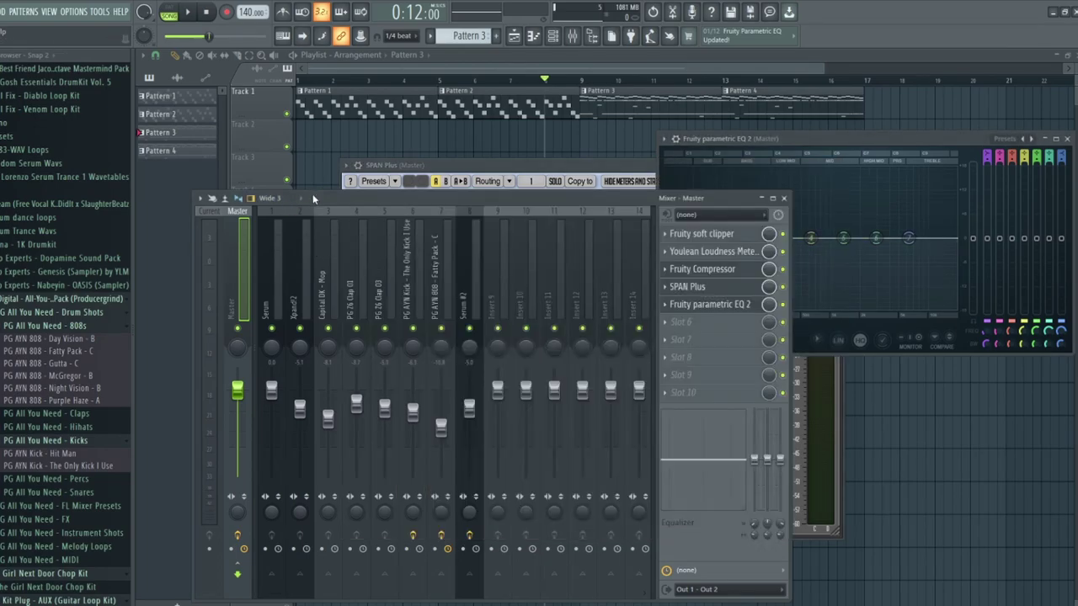
pyautogui.click(270, 270)
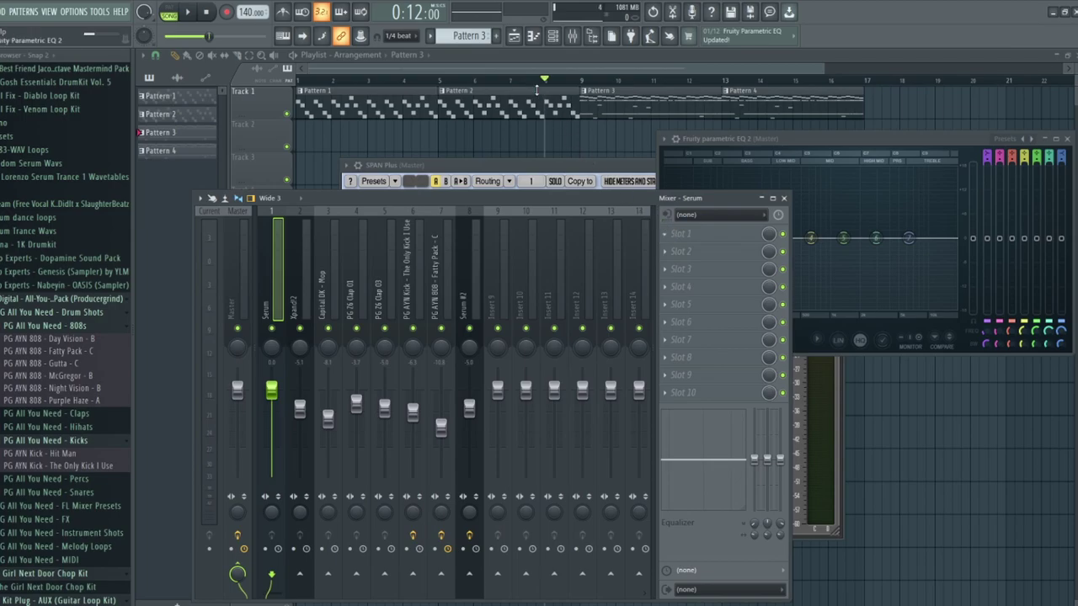
pyautogui.moveTo(676, 138); pyautogui.dragTo(710, 233)
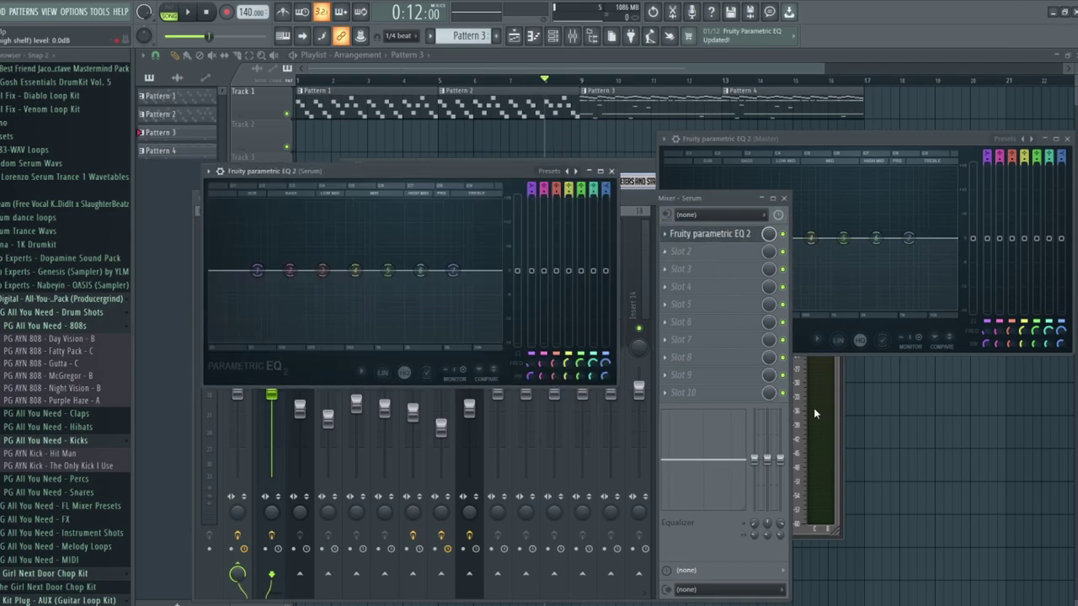
# Close the master's equalizer window and arrange Serum's equalizer side by side with the SPAN Plus spectrum
pyautogui.click(1067, 139)
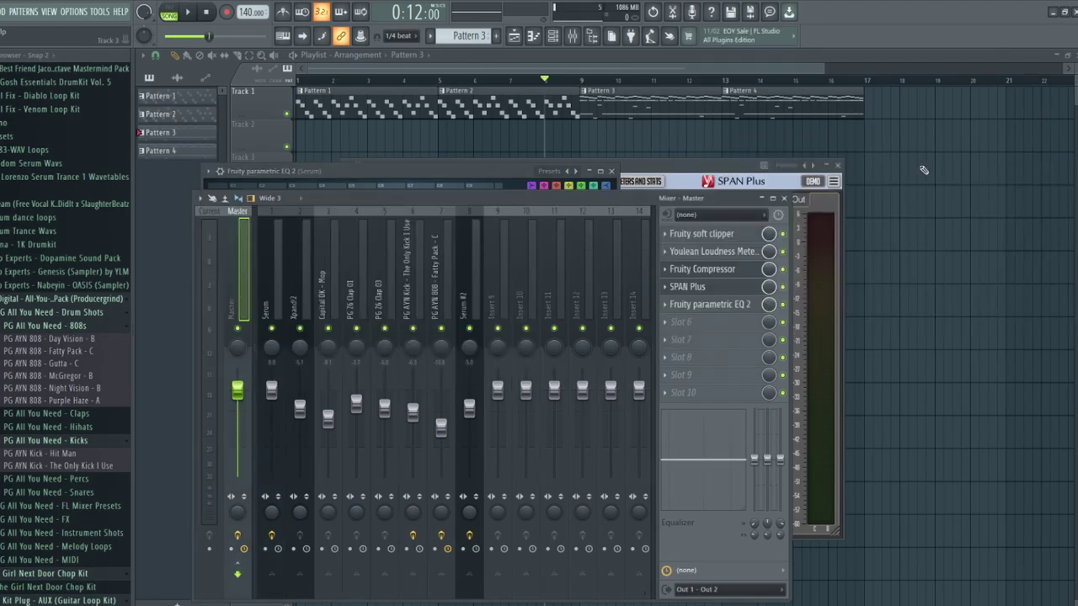
pyautogui.click(716, 160)
pyautogui.doubleClick(496, 173)
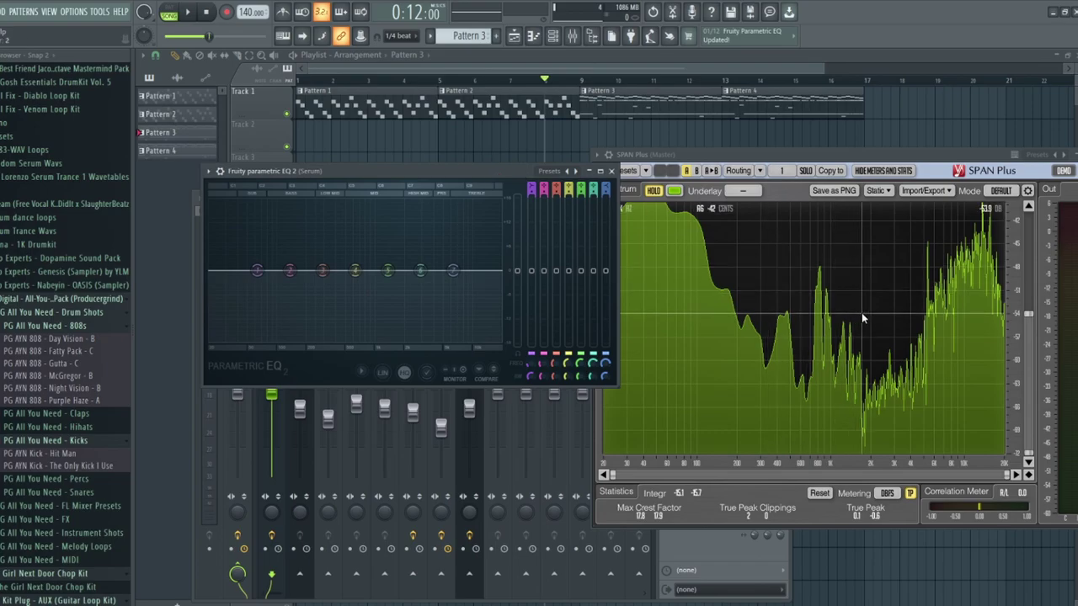
pyautogui.moveTo(514, 169); pyautogui.dragTo(463, 164)
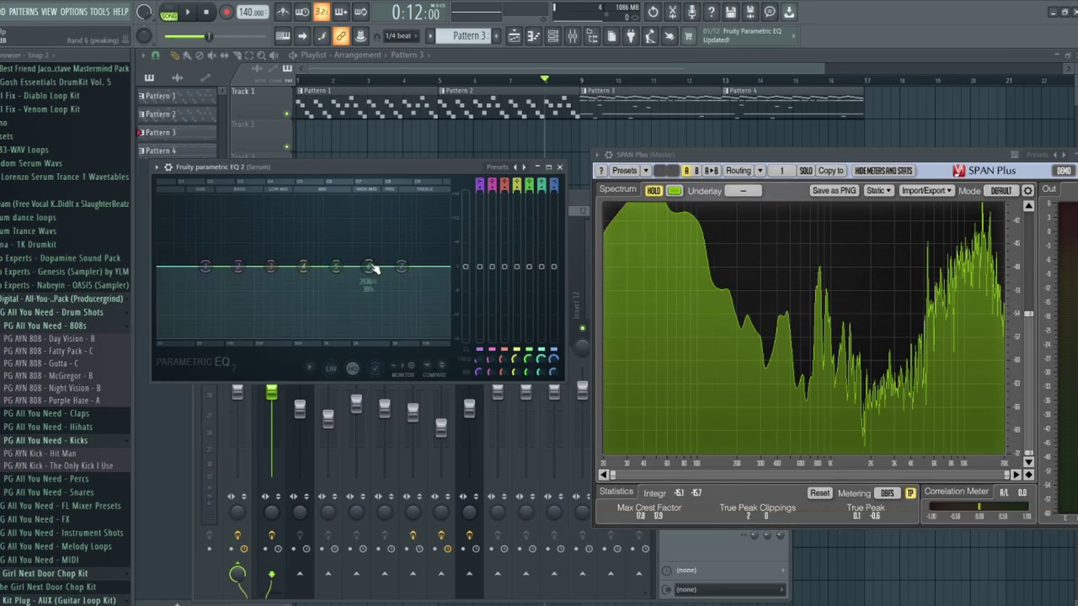
# Try a narrow band 5 boost matching the spectrum's midrange dip on Serum's equalizer, and remove that equalizer from the track
pyautogui.moveTo(343, 269); pyautogui.dragTo(346, 242)
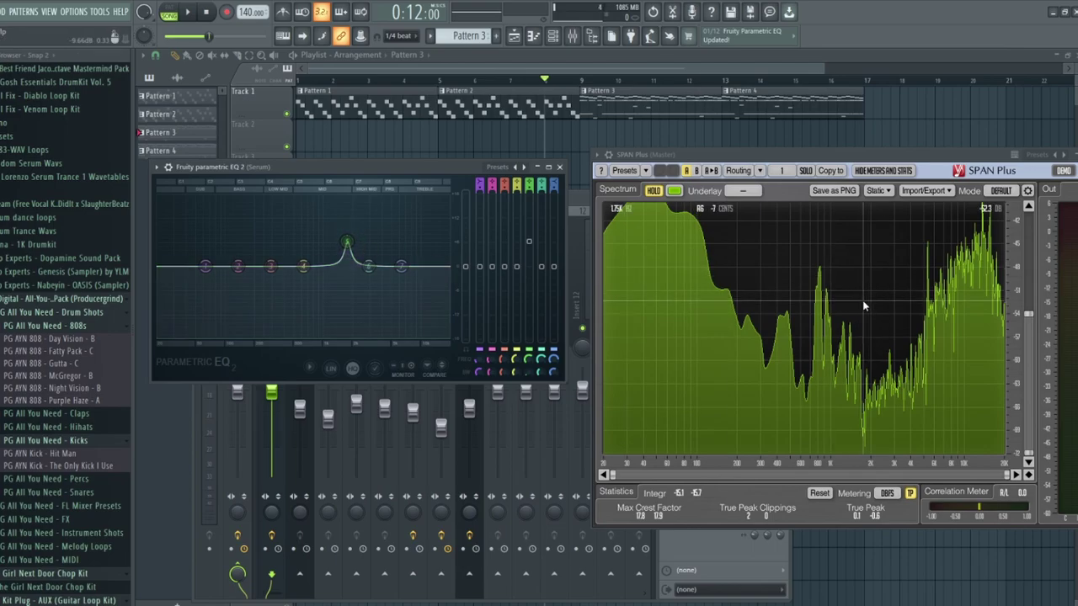
pyautogui.moveTo(345, 242); pyautogui.dragTo(347, 242)
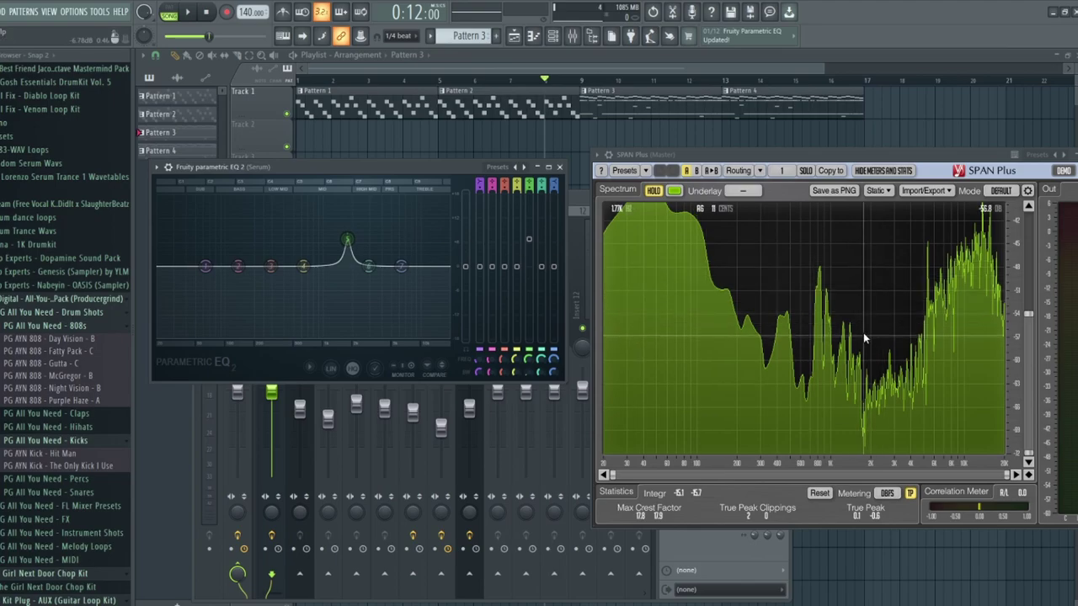
pyautogui.moveTo(350, 239); pyautogui.dragTo(352, 259)
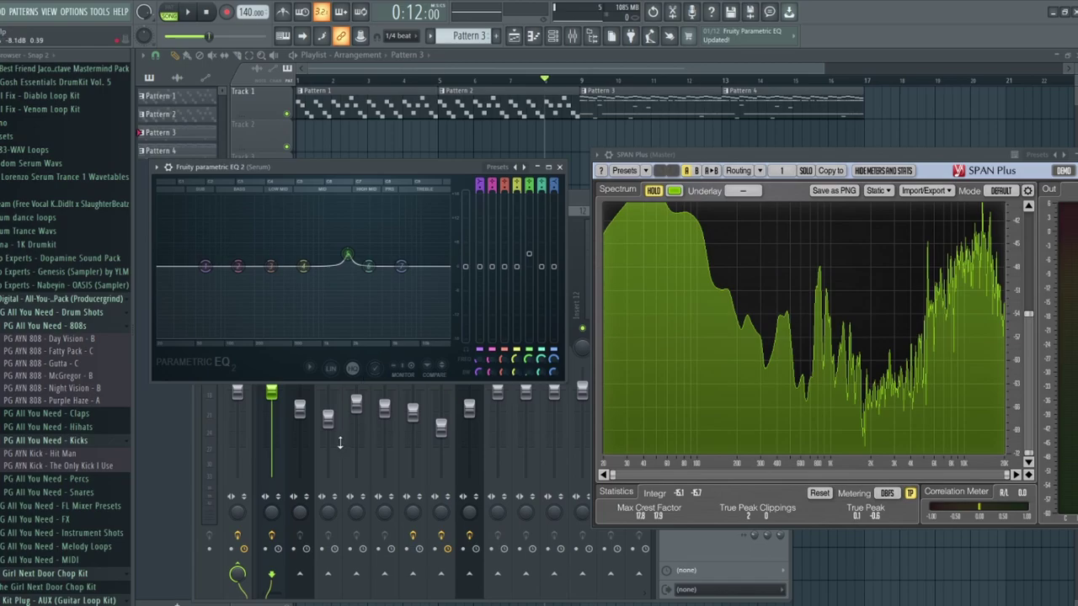
pyautogui.click(559, 166)
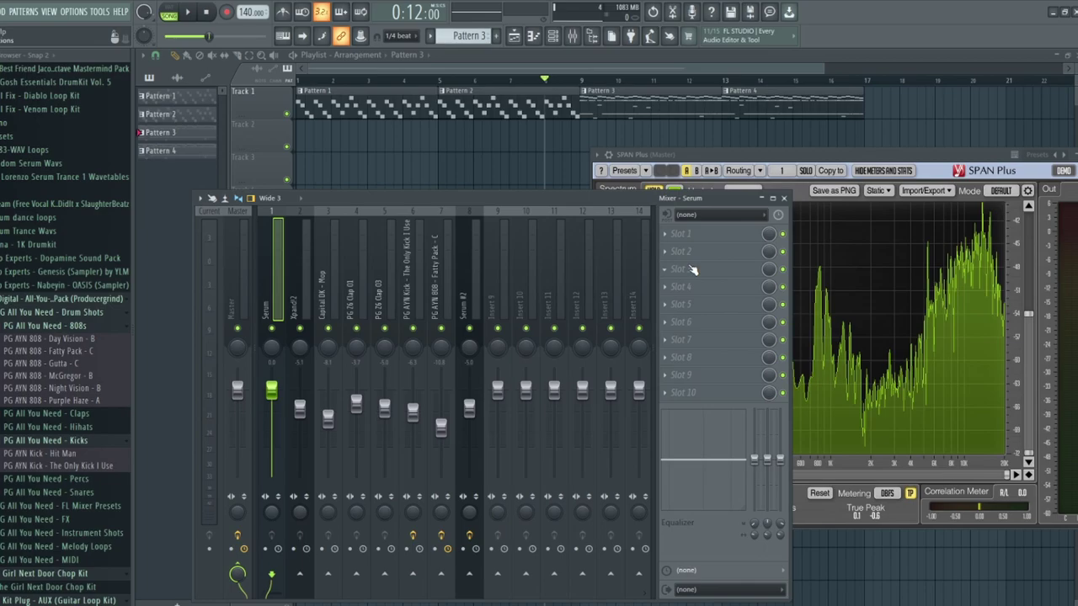
# Move the master's SPAN Plus over the mixer and restore its full level range to examine the whole spectrum
pyautogui.moveTo(890, 160); pyautogui.dragTo(694, 152)
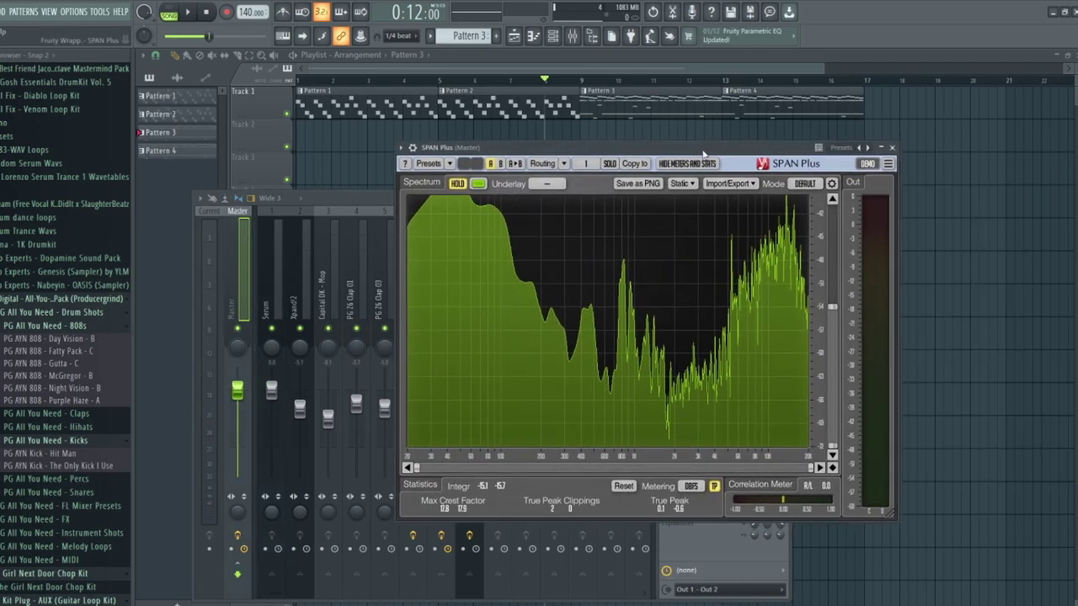
pyautogui.scroll(-2, 689, 290)
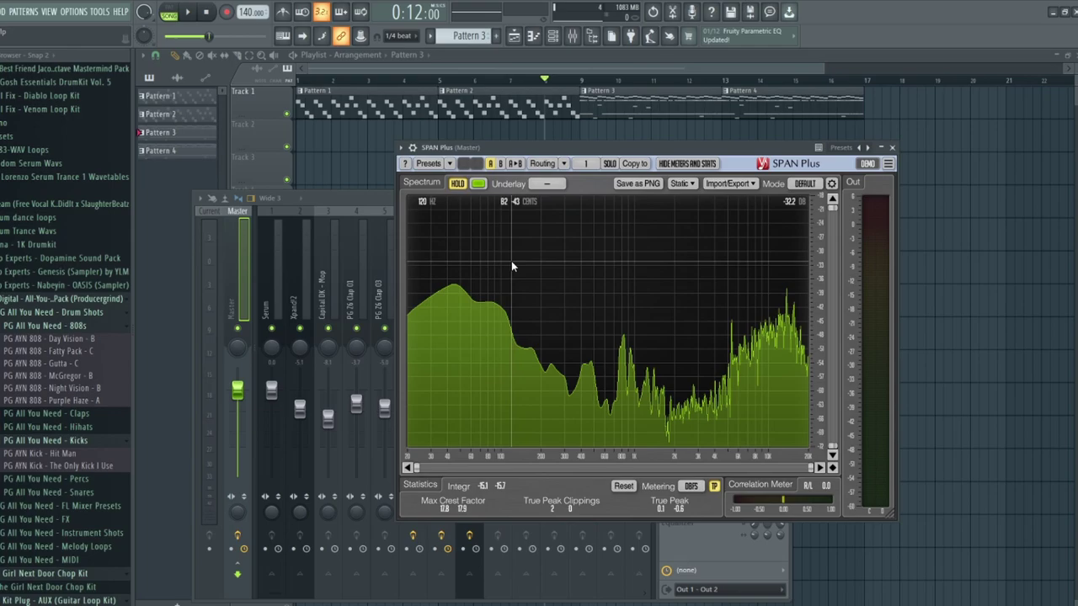
# Close SPAN Plus and remove both SPAN Plus and Fruity parametric EQ 2 from the master's slots 4 and 5
pyautogui.click(892, 147)
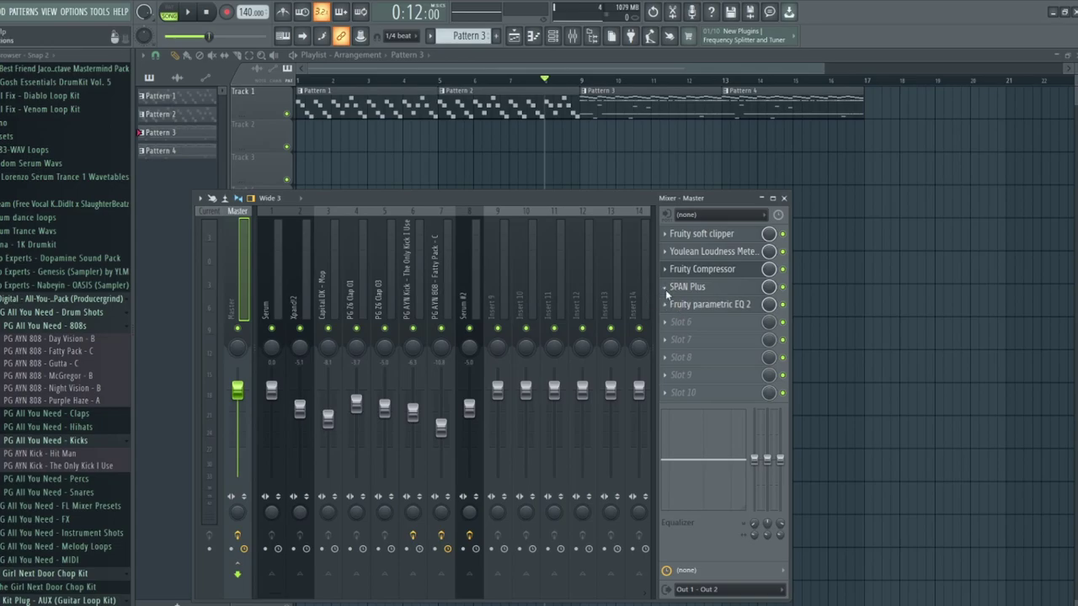
pyautogui.press('Delete')
pyautogui.press('Delete')
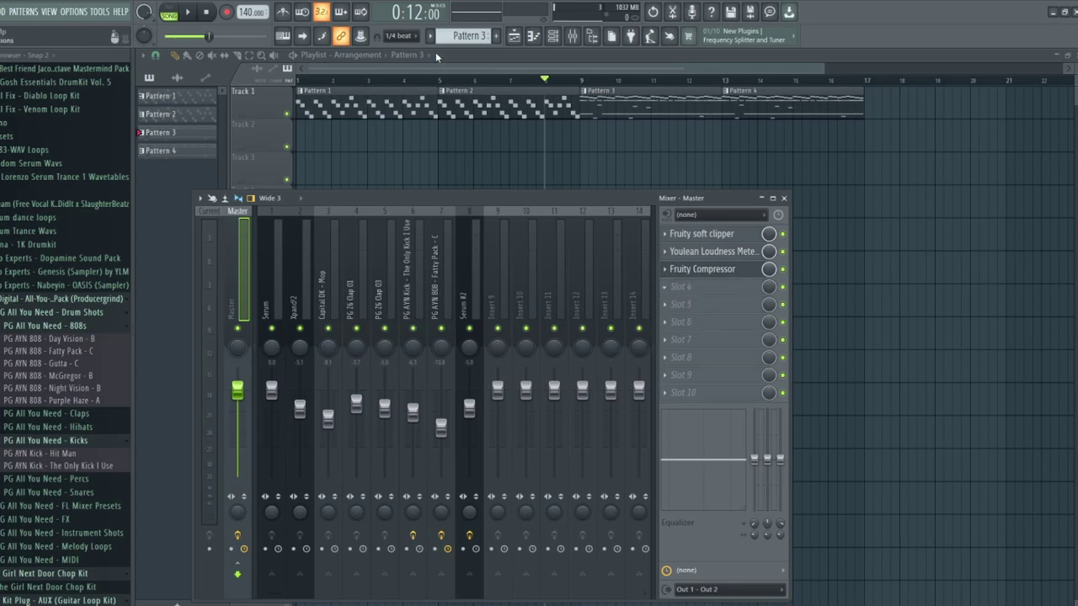
# Reload SPAN Plus in the master's slot 4 and play the arrangement from bar 8 to watch the live spectrum
pyautogui.hotkey('ctrl', 'z')
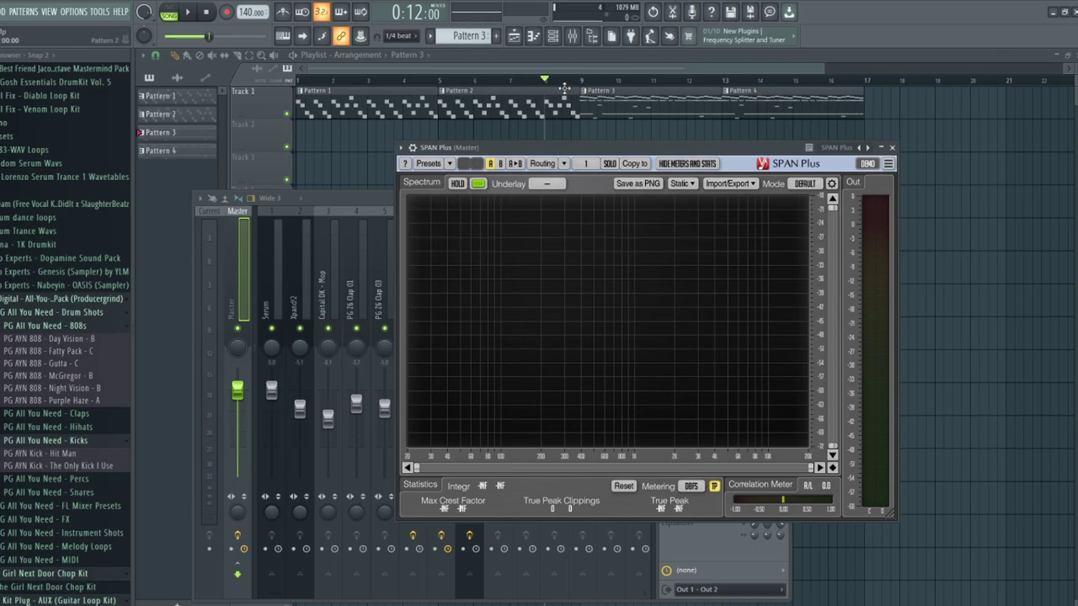
pyautogui.press('space')
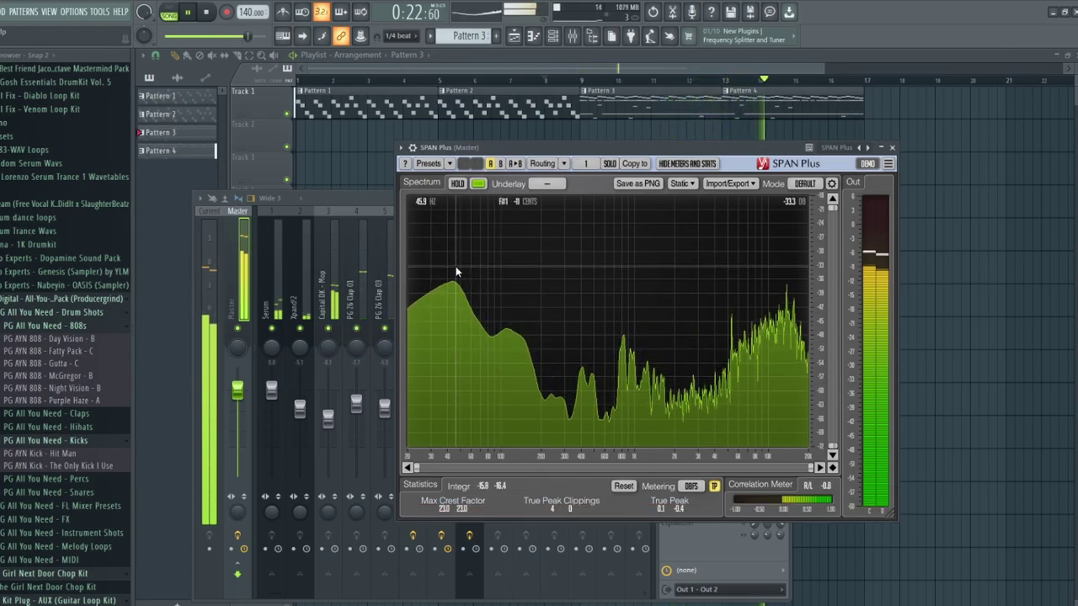
pyautogui.press('space')
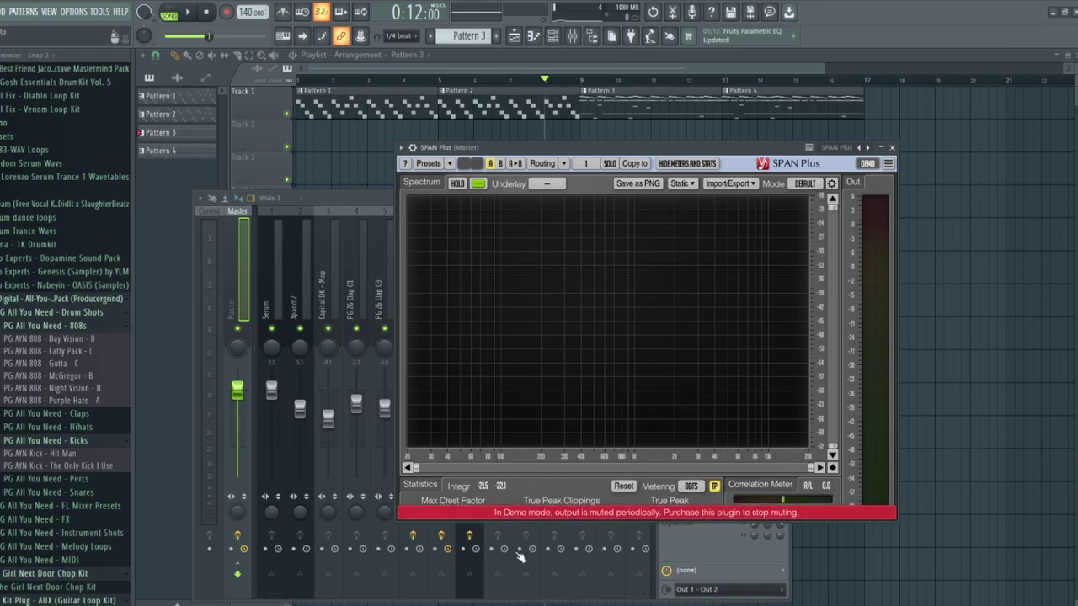
# Close the reloaded SPAN Plus window and remove the plugin from the master's slot 4
pyautogui.click(892, 148)
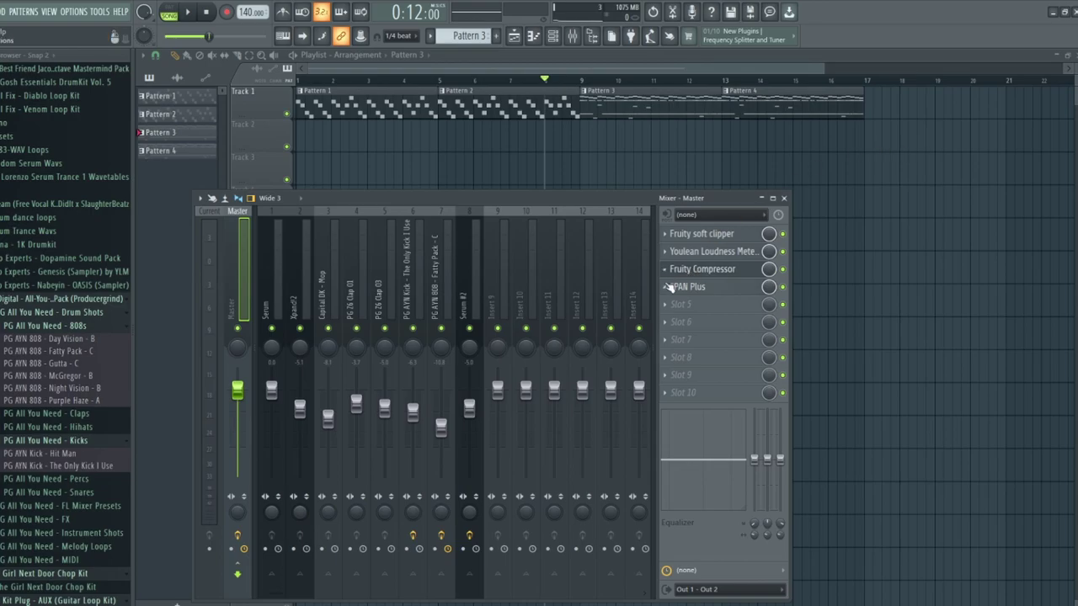
pyautogui.hotkey('ctrl', 'z')
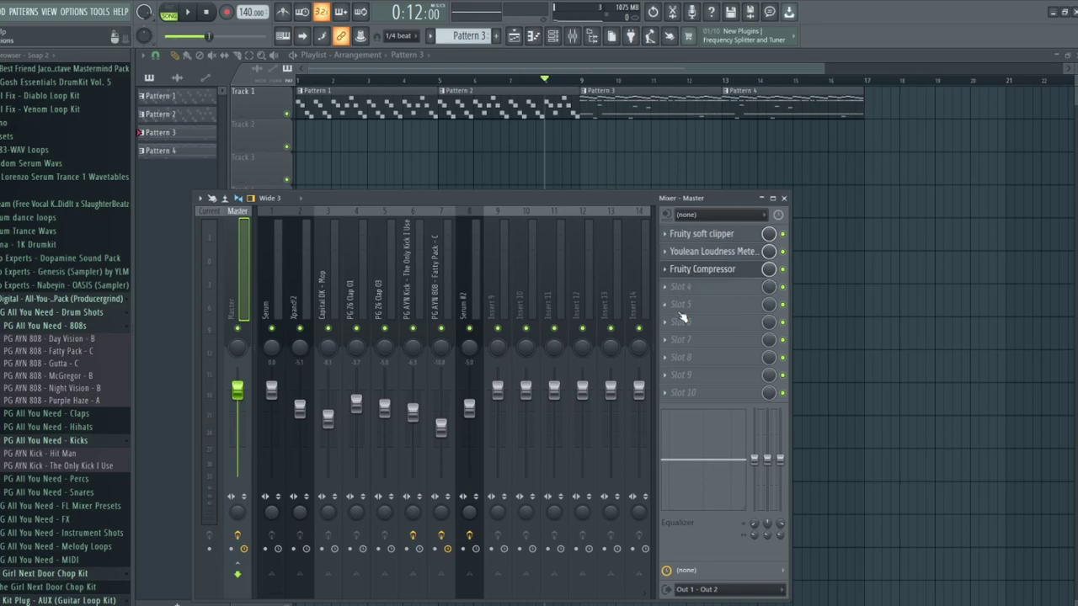